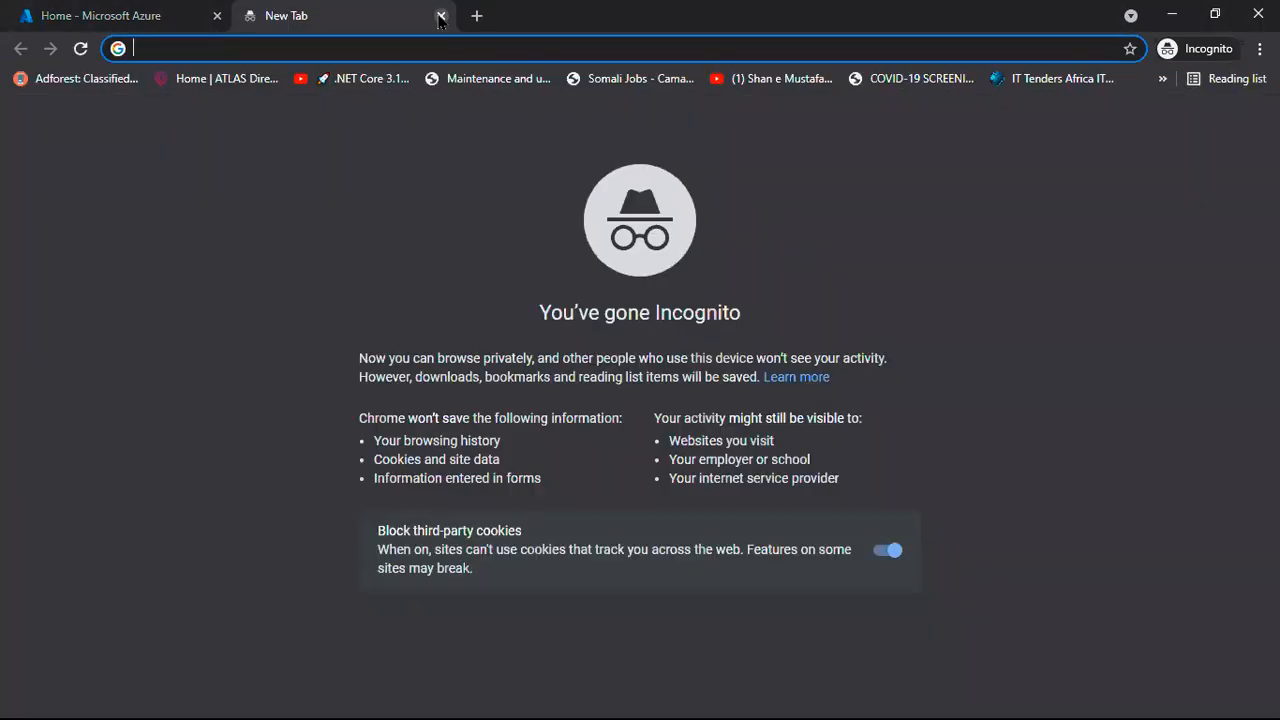
- Go to the Azure marketing website and open the offer page for trying Azure for free
type("azure.mi")
key("Return")
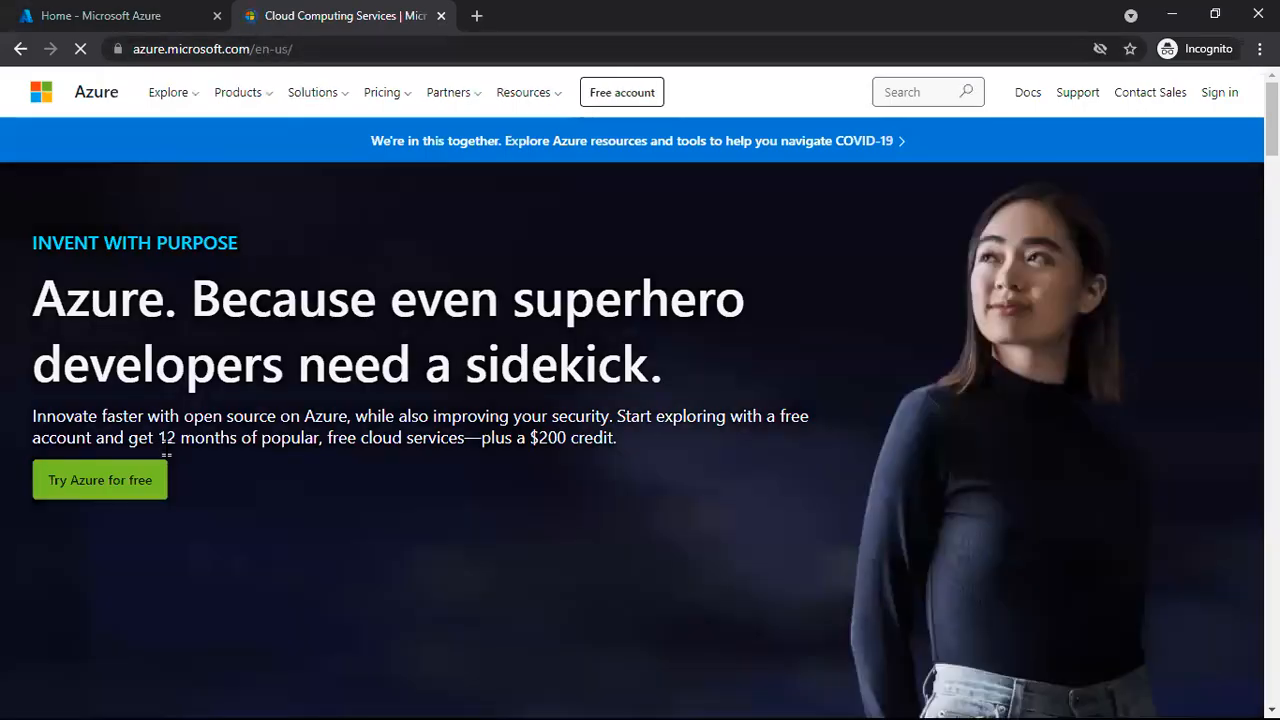
left_click(108, 480)
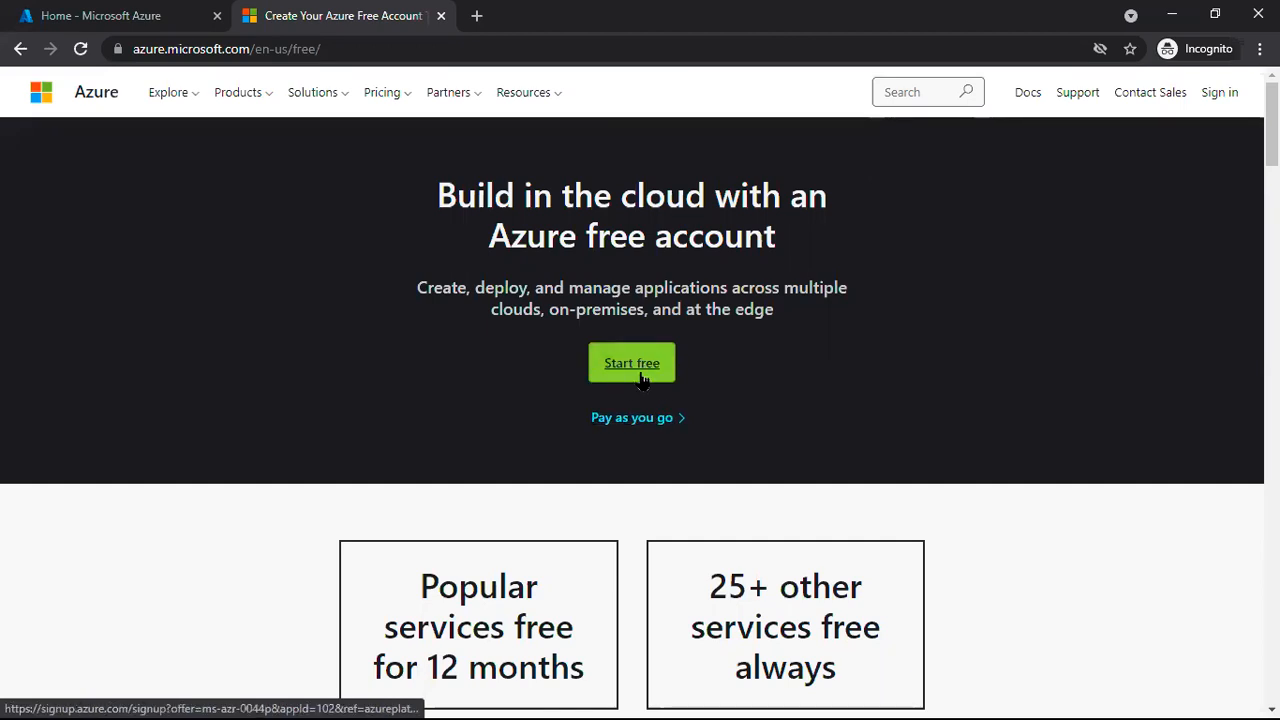
- Review what the Azure free account includes, especially the starting credit and how long it can be used
scroll(443, 410, "down", 3)
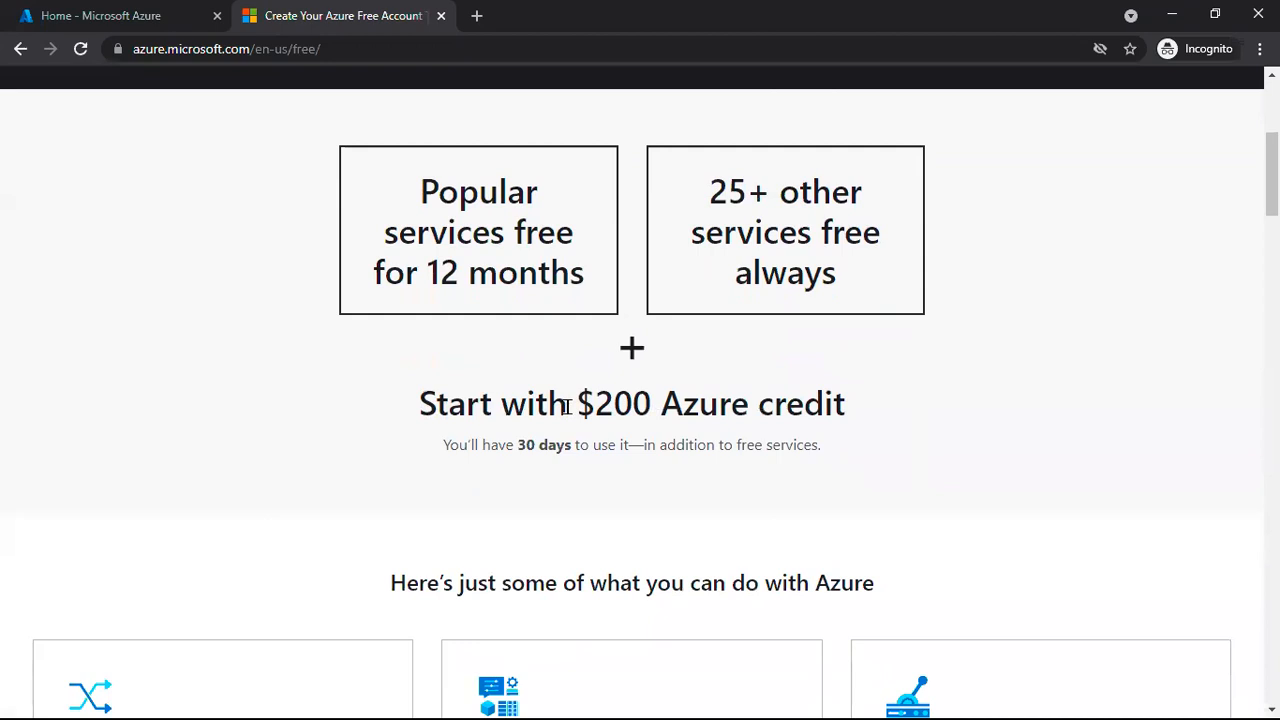
left_click_drag(568, 403, 684, 405)
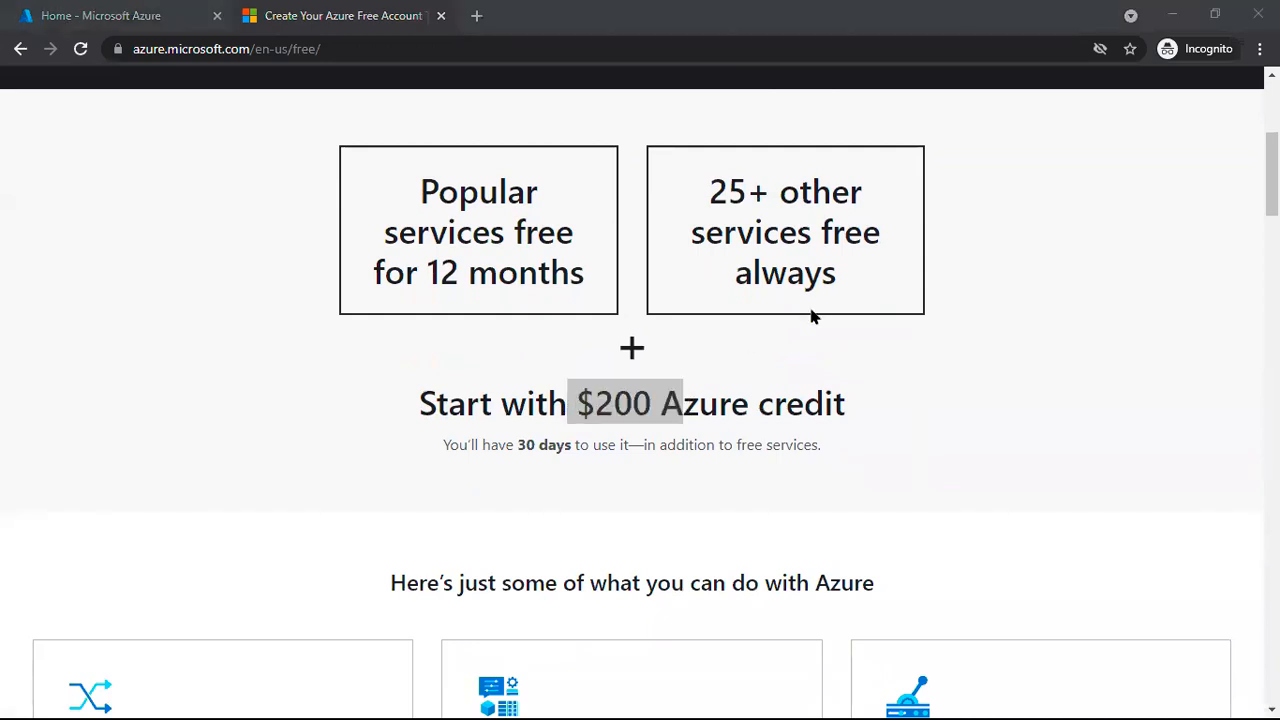
left_click(575, 398)
left_click_drag(575, 395, 652, 393)
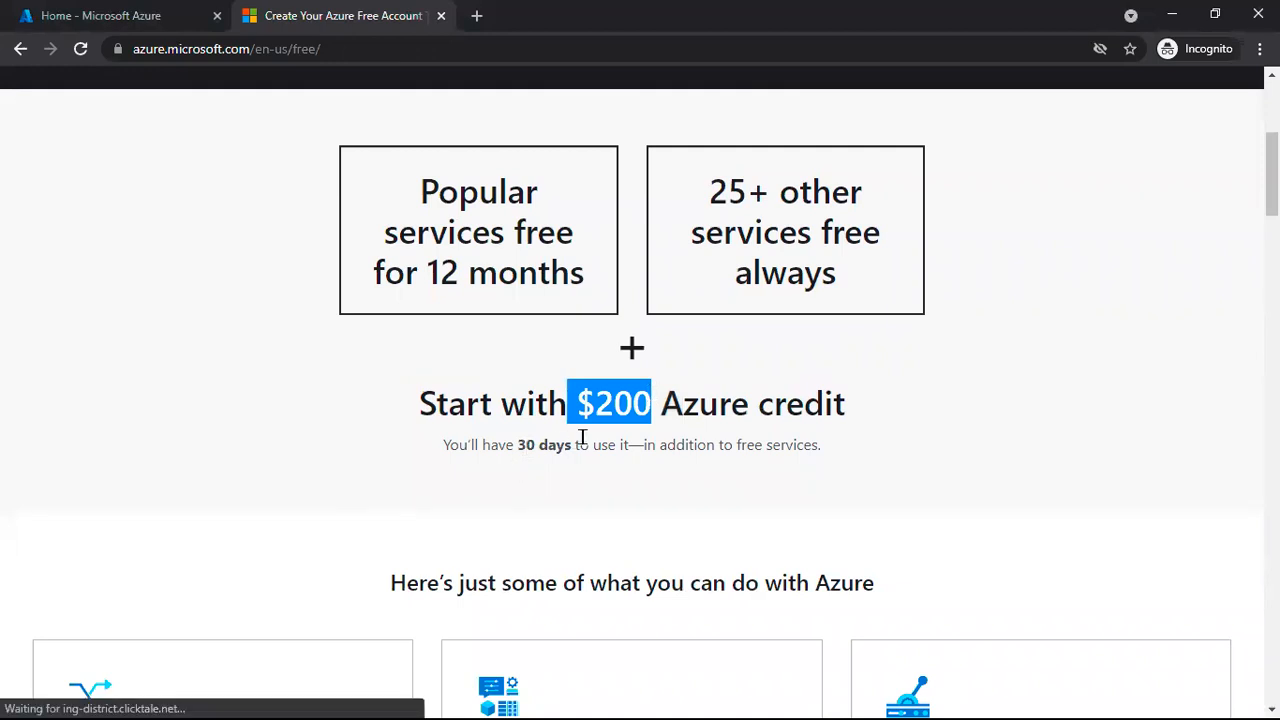
scroll(732, 435, "down", 2)
scroll(955, 249, "up", 3)
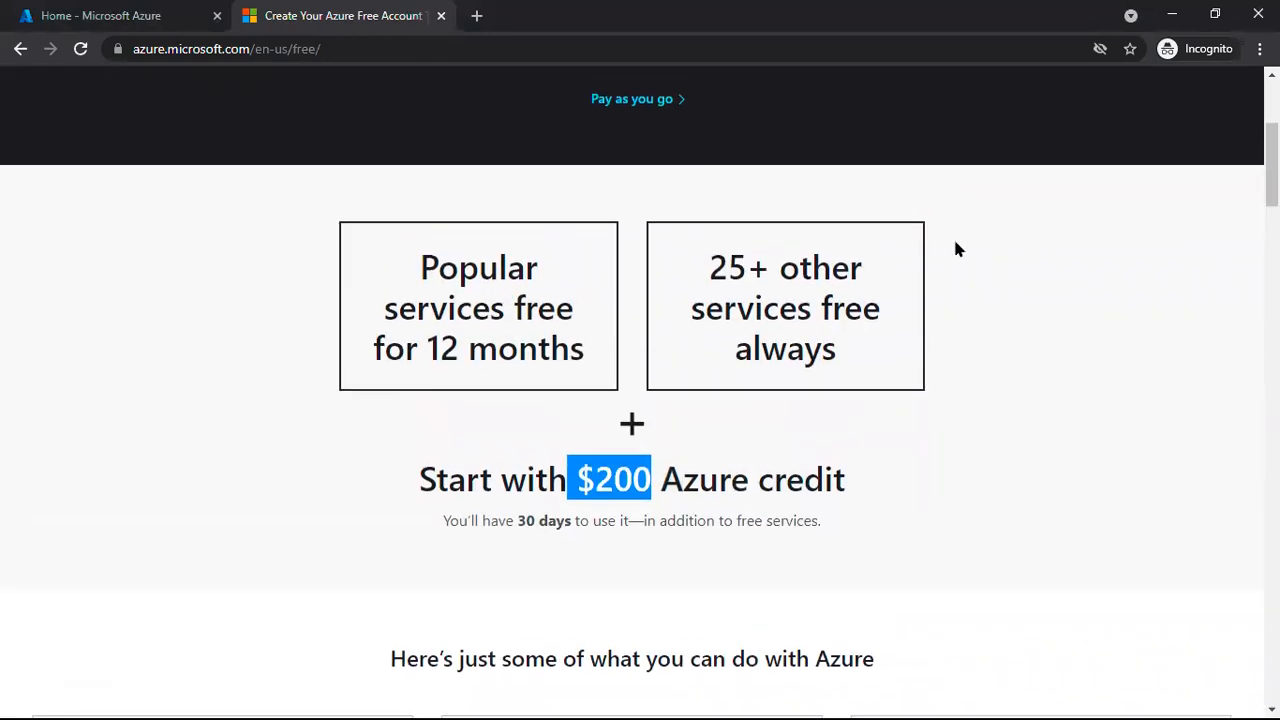
key("alt+Tab")
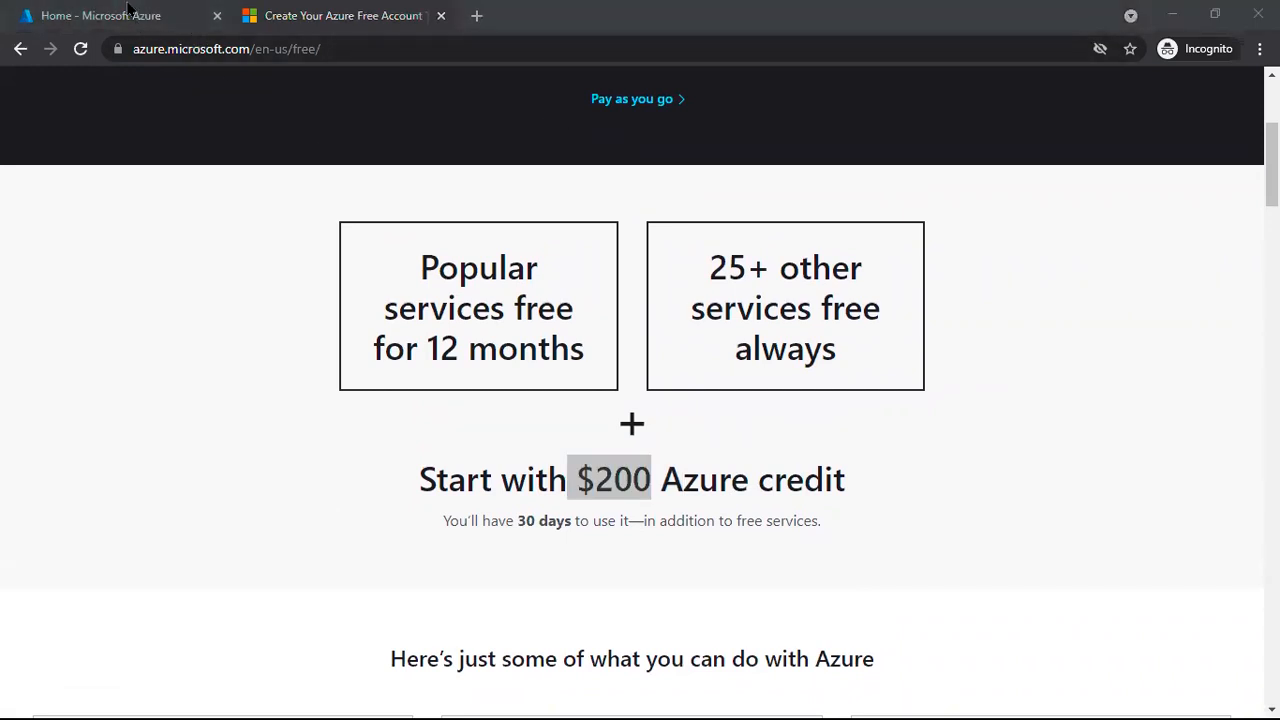
left_click(344, 48)
type("portal.azure.com")
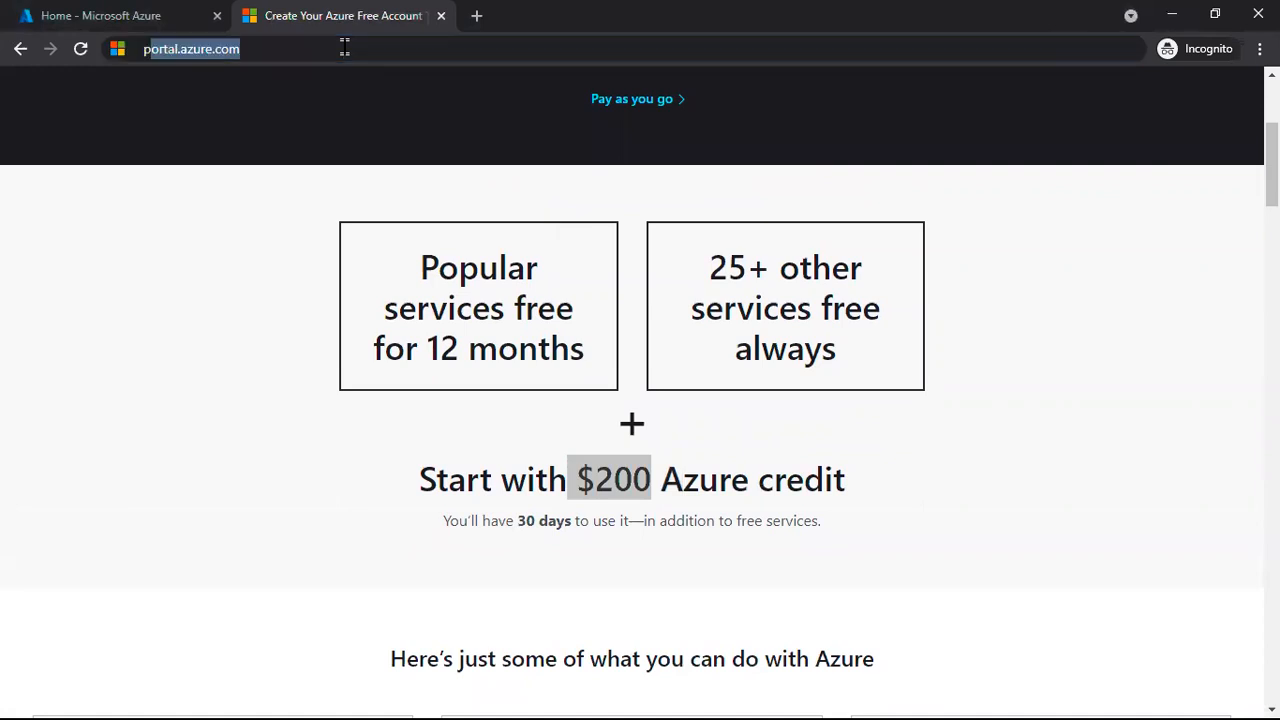
key("End")
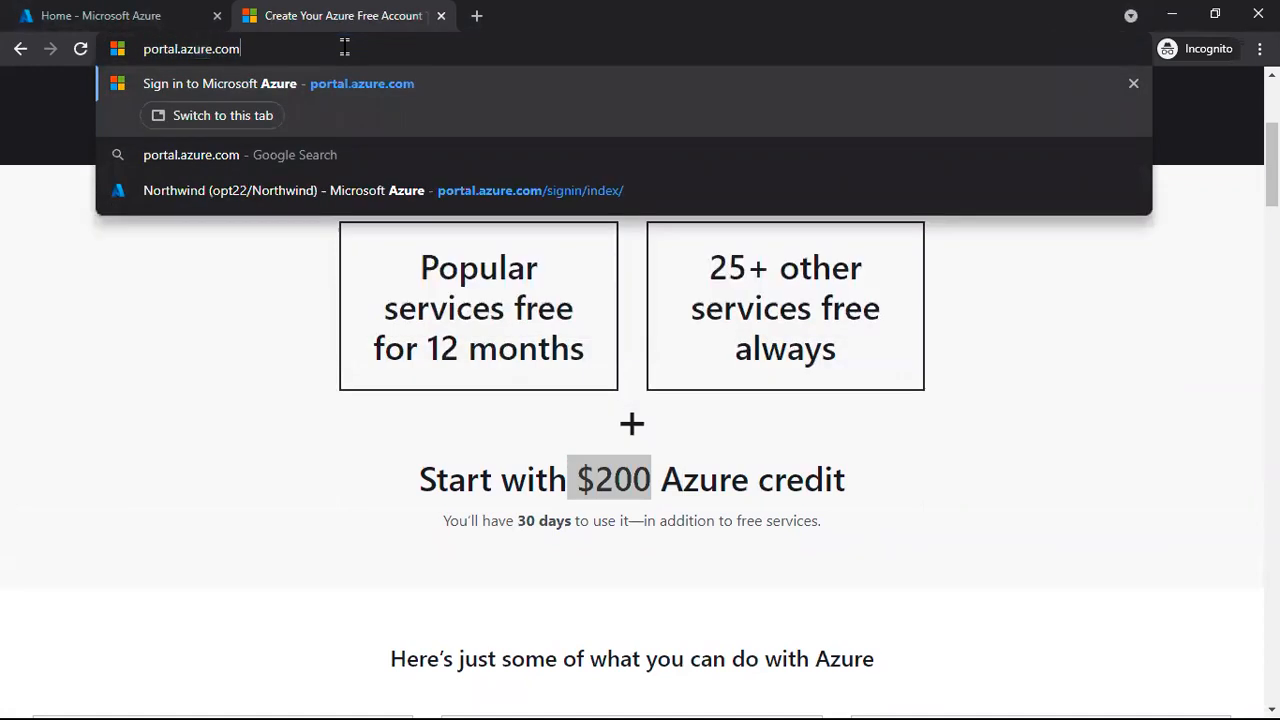
key("ctrl+a")
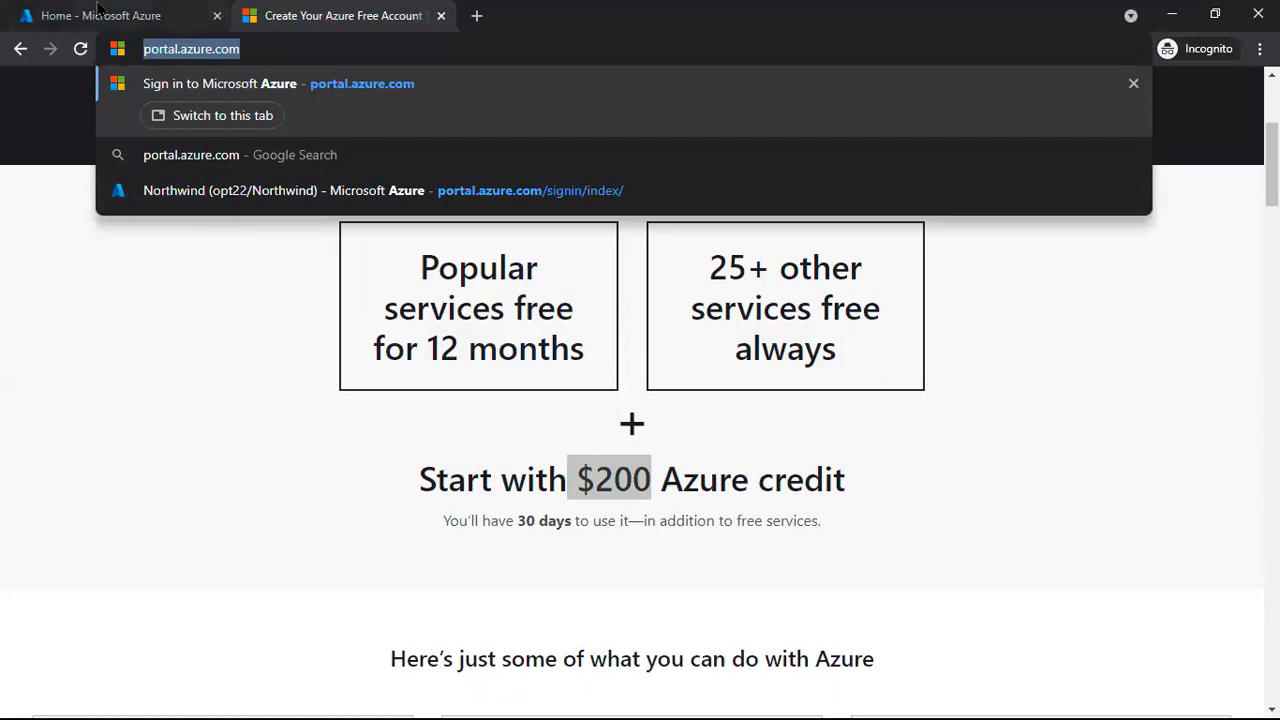
- Close the Azure free account page and return to the Azure portal home page
left_click(140, 12)
left_click(320, 8)
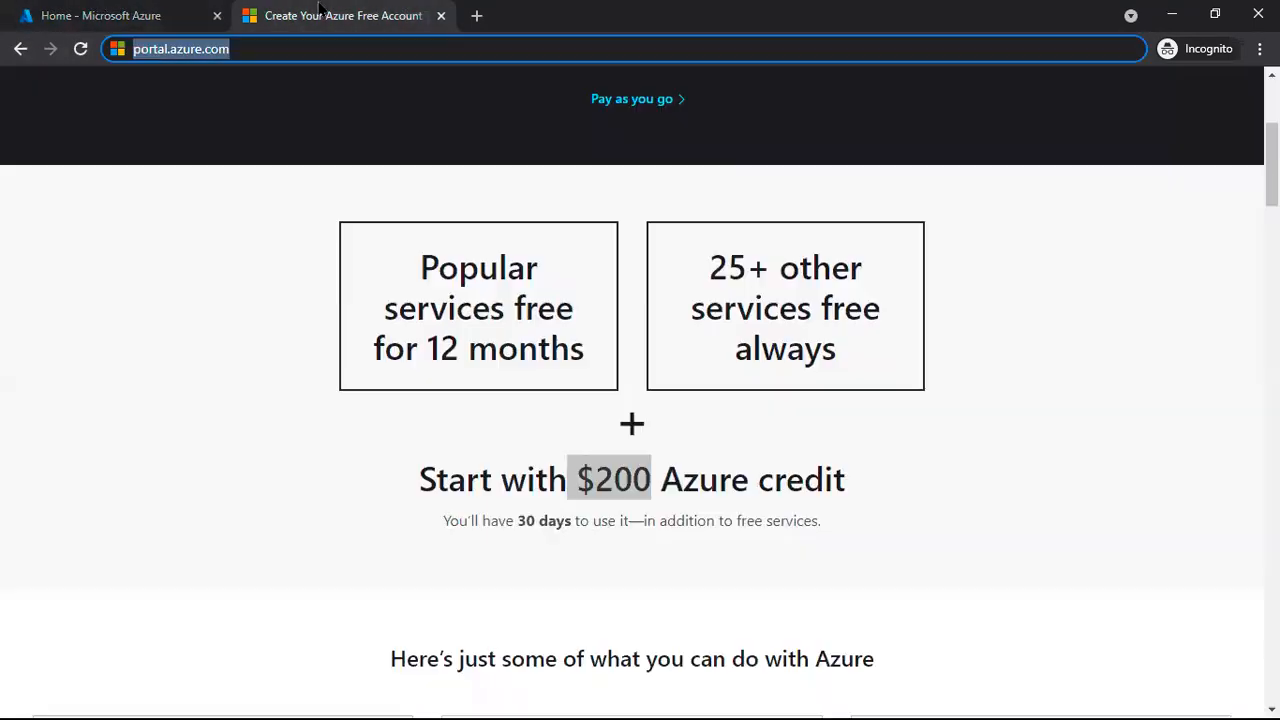
left_click(441, 16)
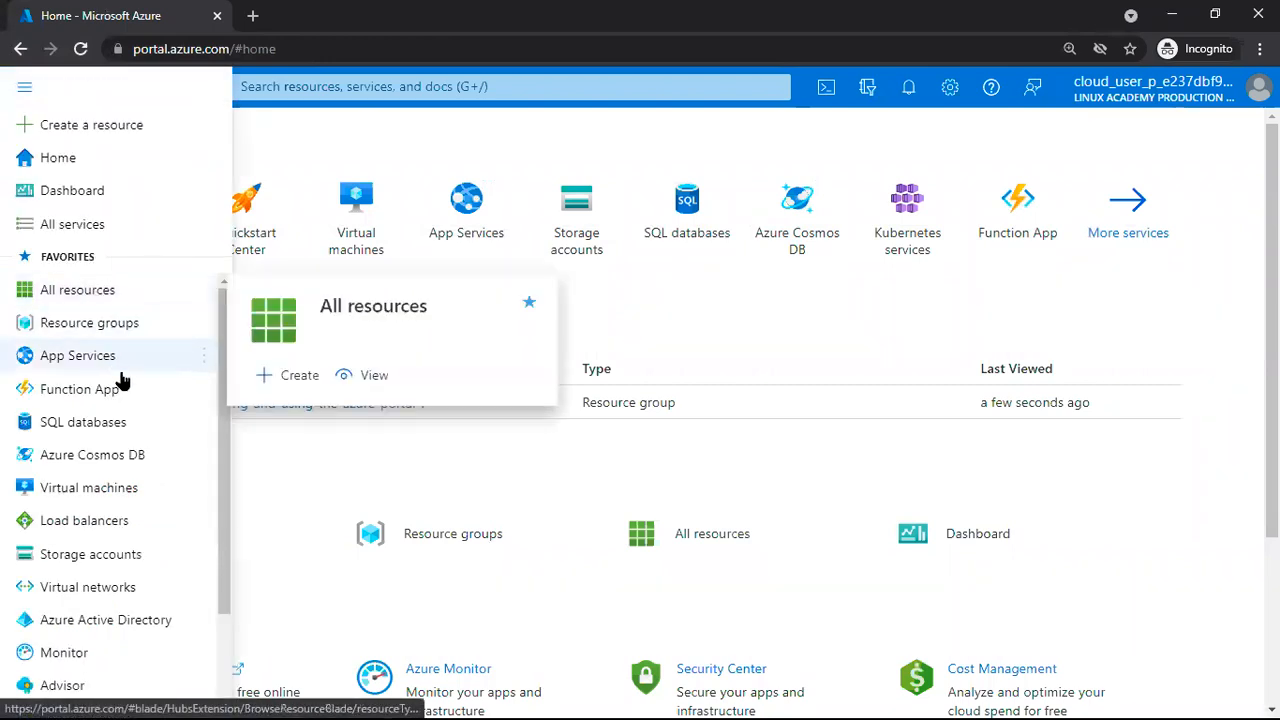
- Search the portal for azure sql, open the Azure SQL service and start creating a resource to reach the deployment options
mouse_move(116, 428)
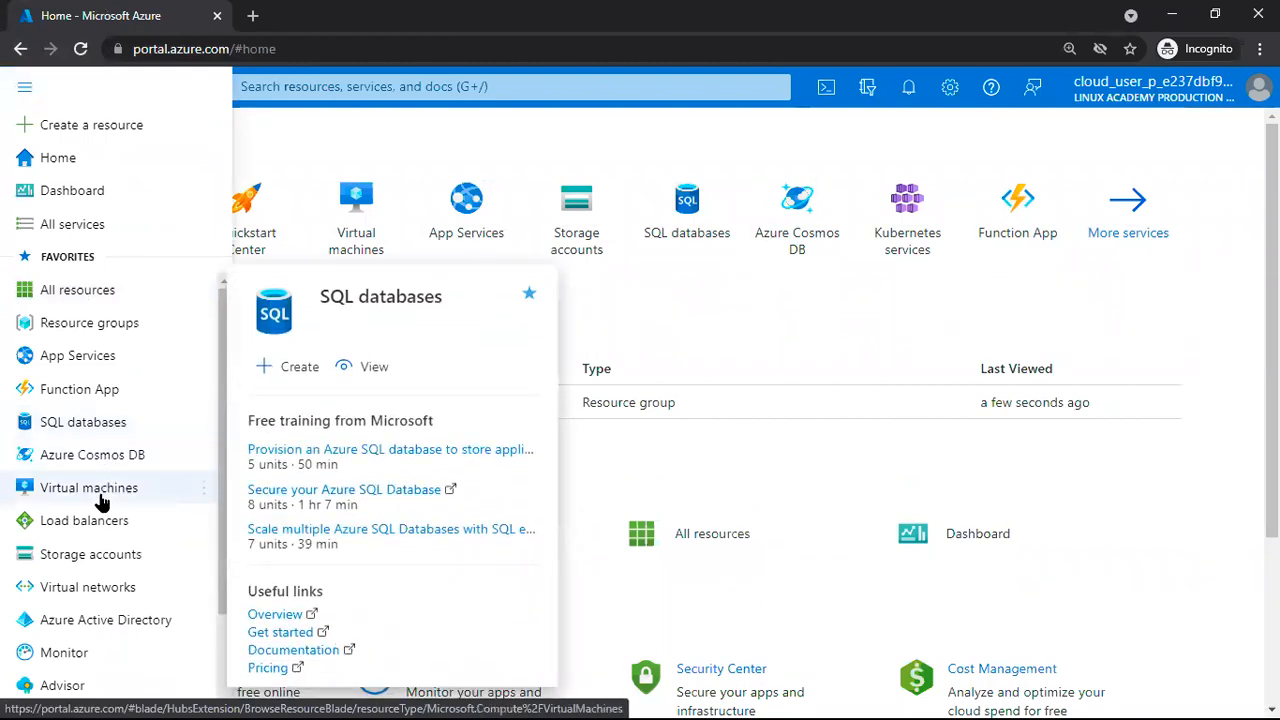
mouse_move(101, 500)
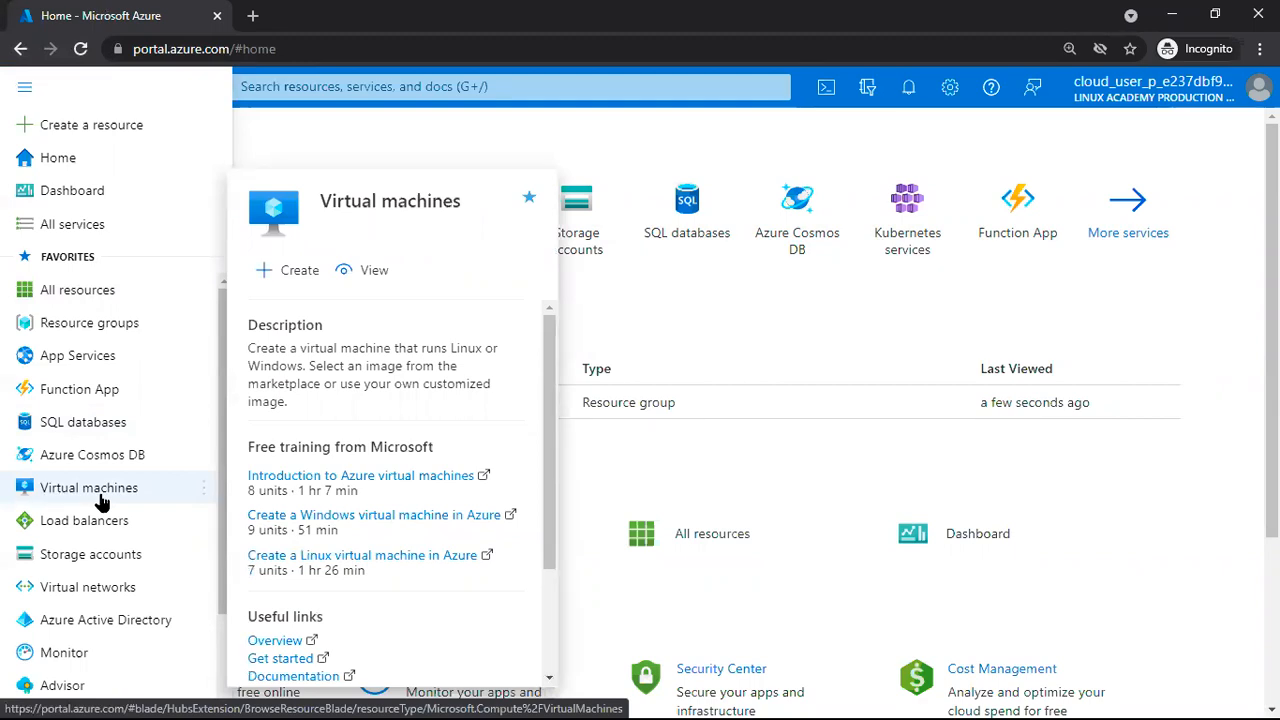
left_click(518, 85)
type("azure sql")
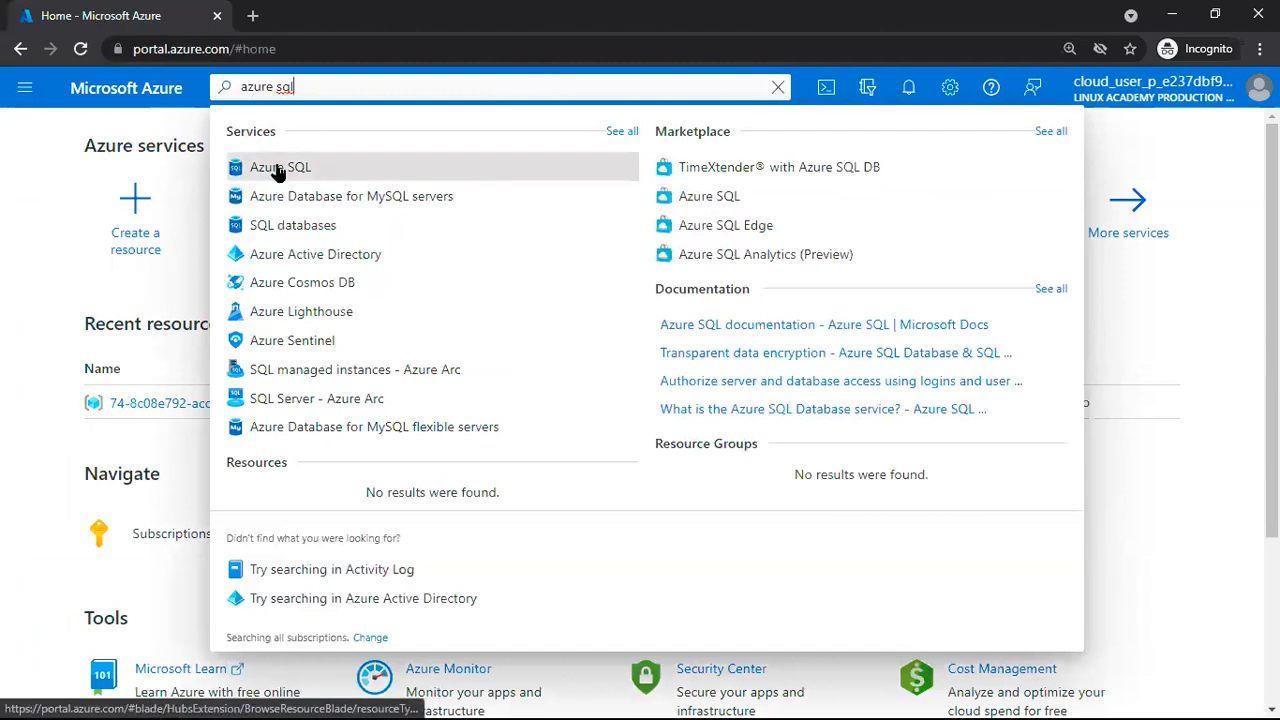
left_click(280, 168)
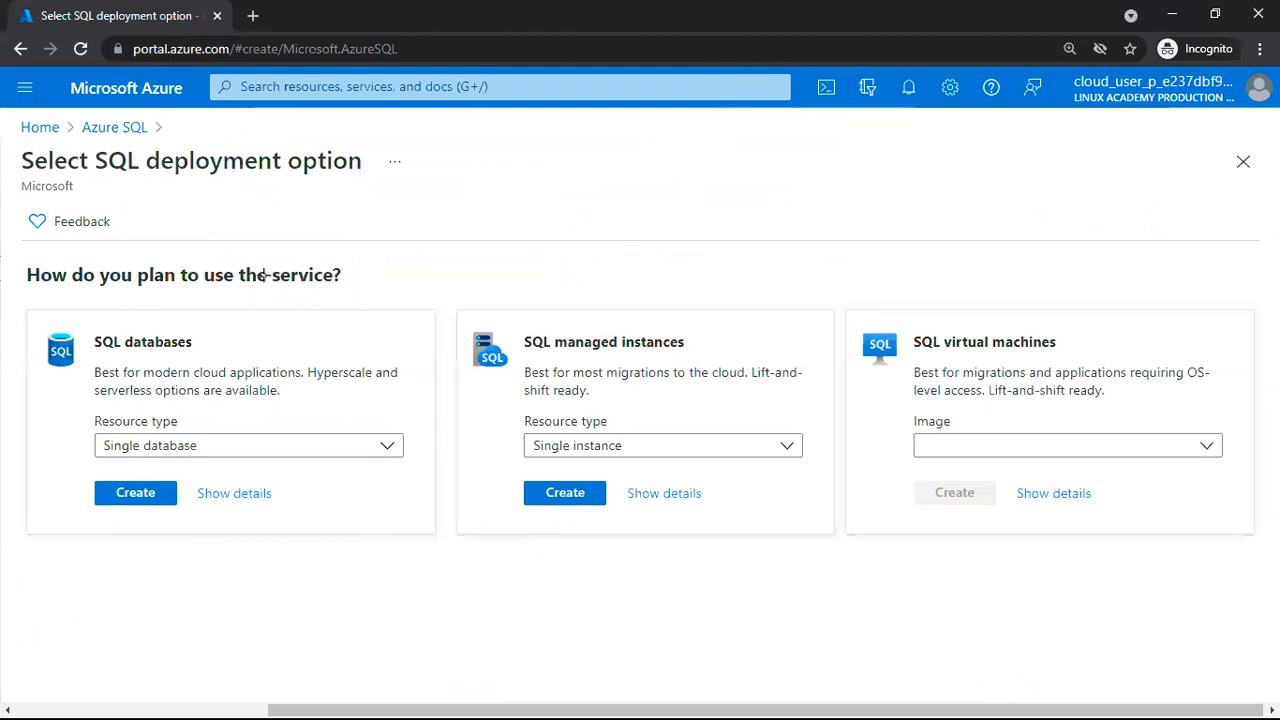
- Switch to PowerPoint to check the Agenda slide of SQLAzure_Intro1, and return to the Azure portal
key("alt+Tab")
key("alt+Tab")
key("alt+Tab")
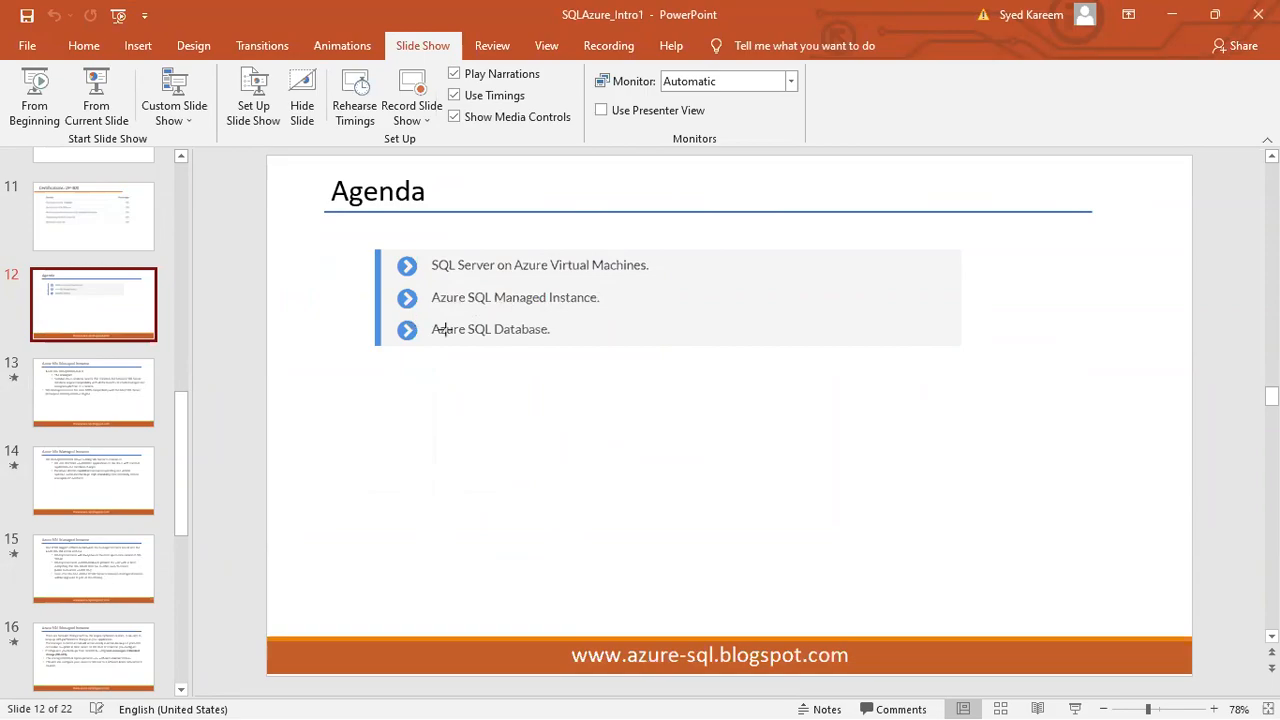
key("alt+Tab")
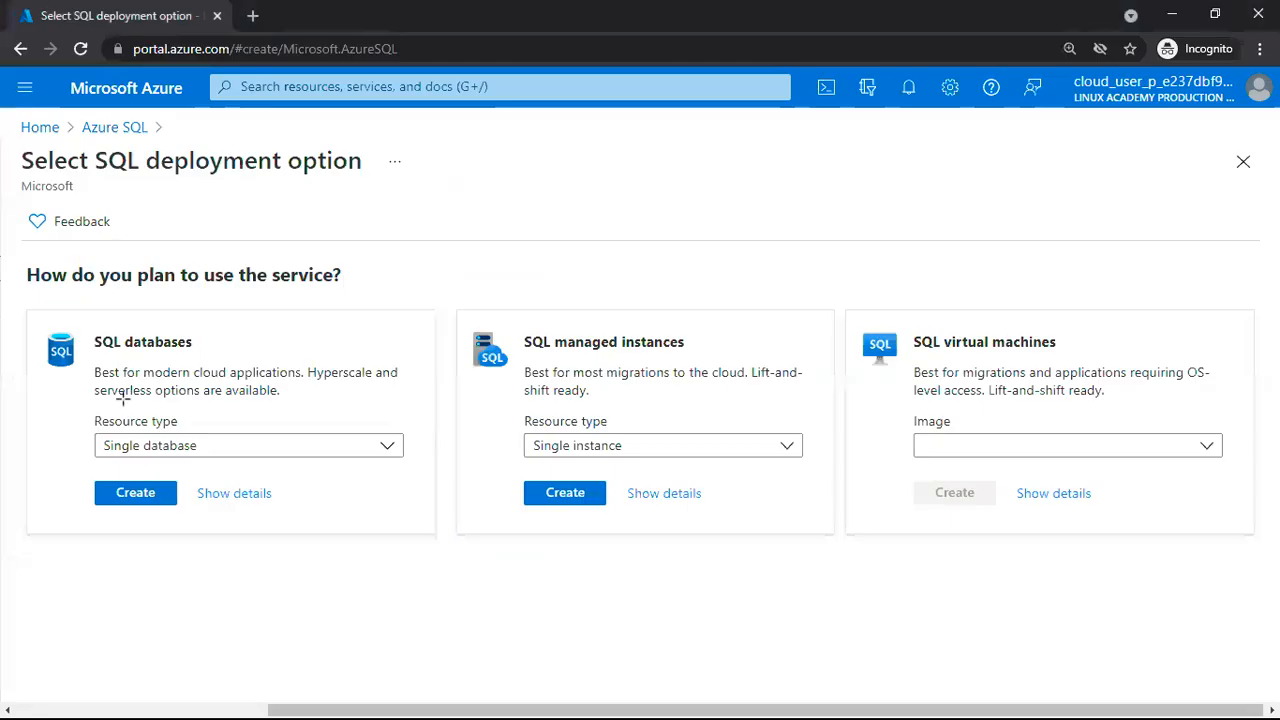
- Compare the three SQL deployment options: SQL databases, SQL managed instances and SQL virtual machines
mouse_move(31, 315)
left_mouse_down()
mouse_move(250, 377)
mouse_move(410, 490)
mouse_move(407, 514)
left_mouse_up()
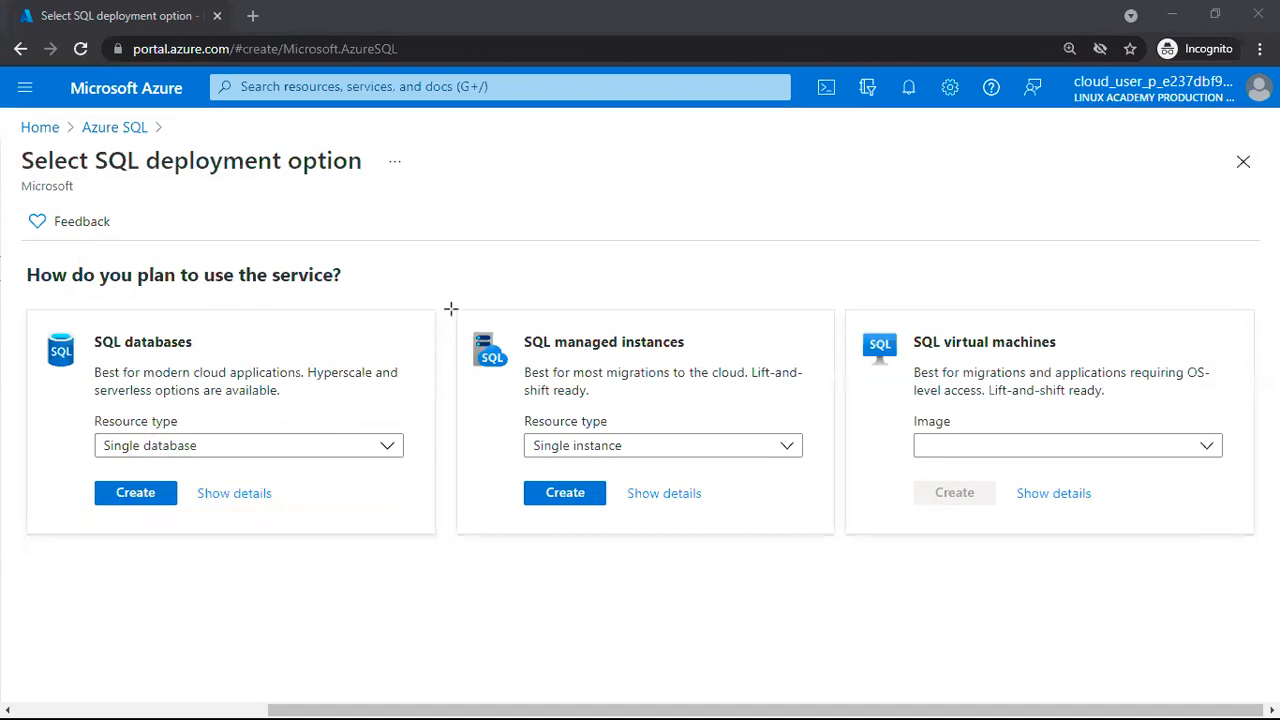
left_click_drag(452, 314, 834, 516)
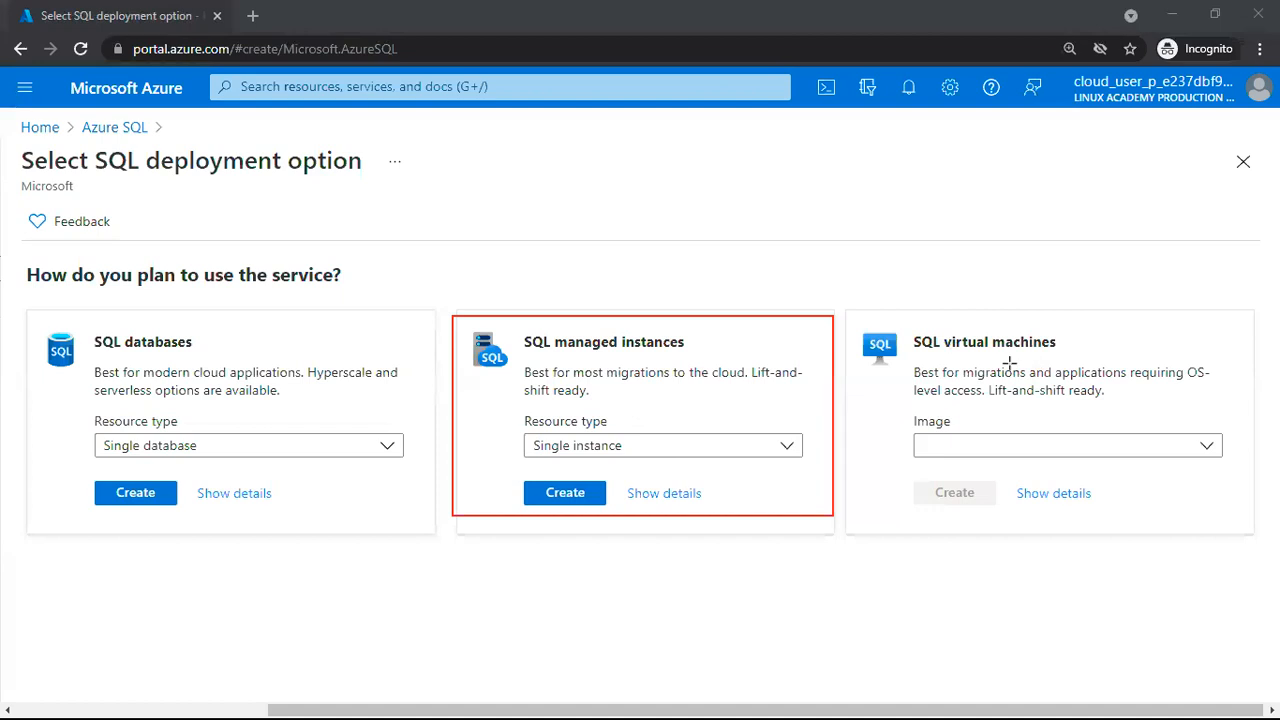
left_click_drag(840, 310, 1257, 505)
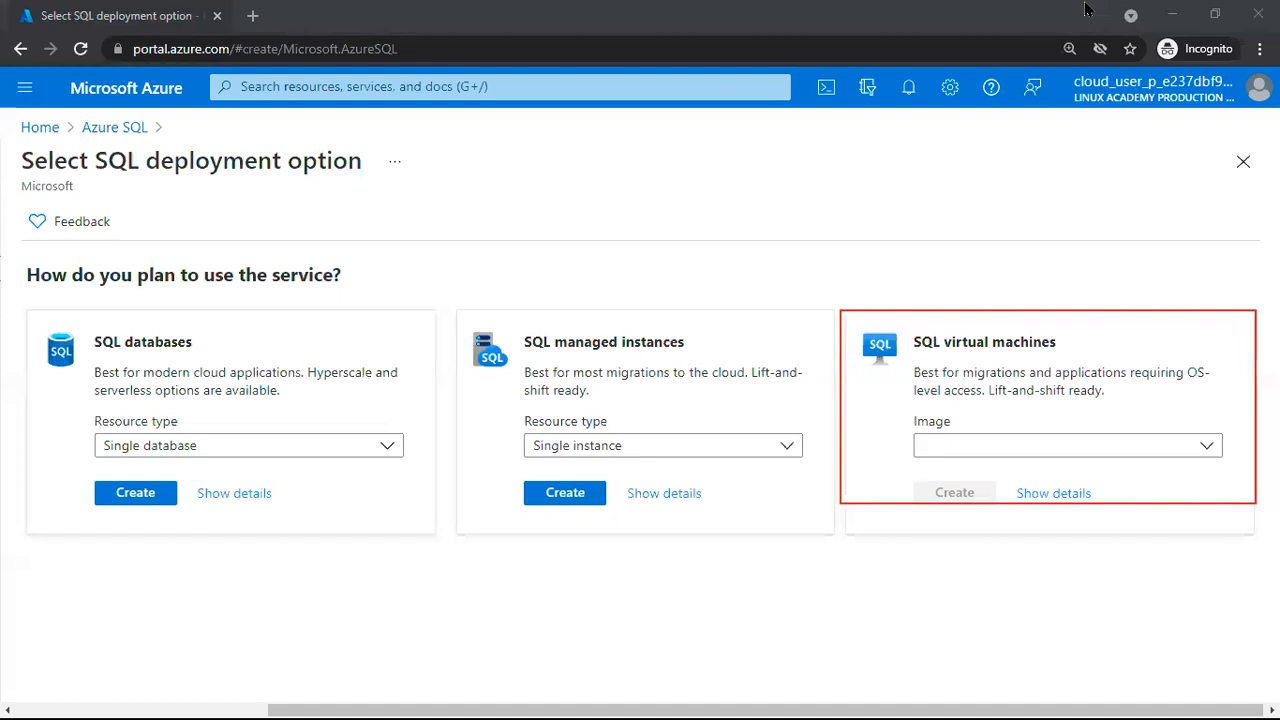
- Start creating a single SQL database and select the available resource group for it
left_click(125, 495)
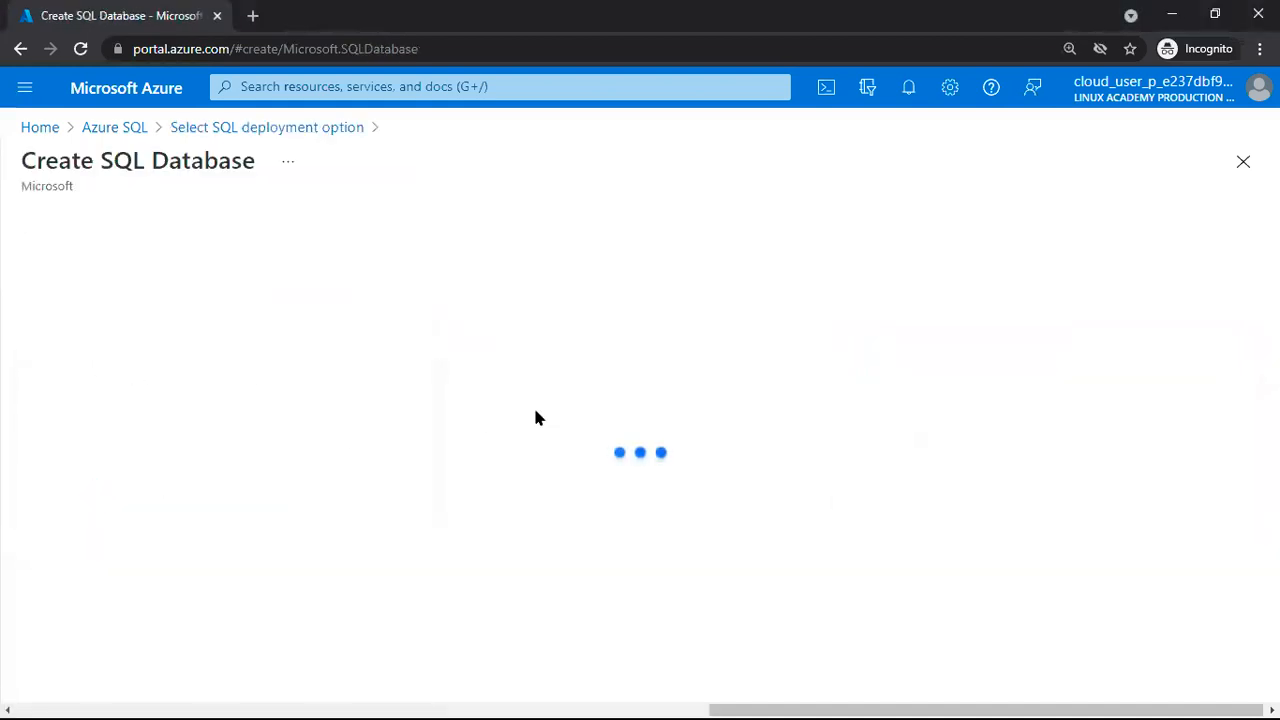
scroll(822, 340, "down", 3)
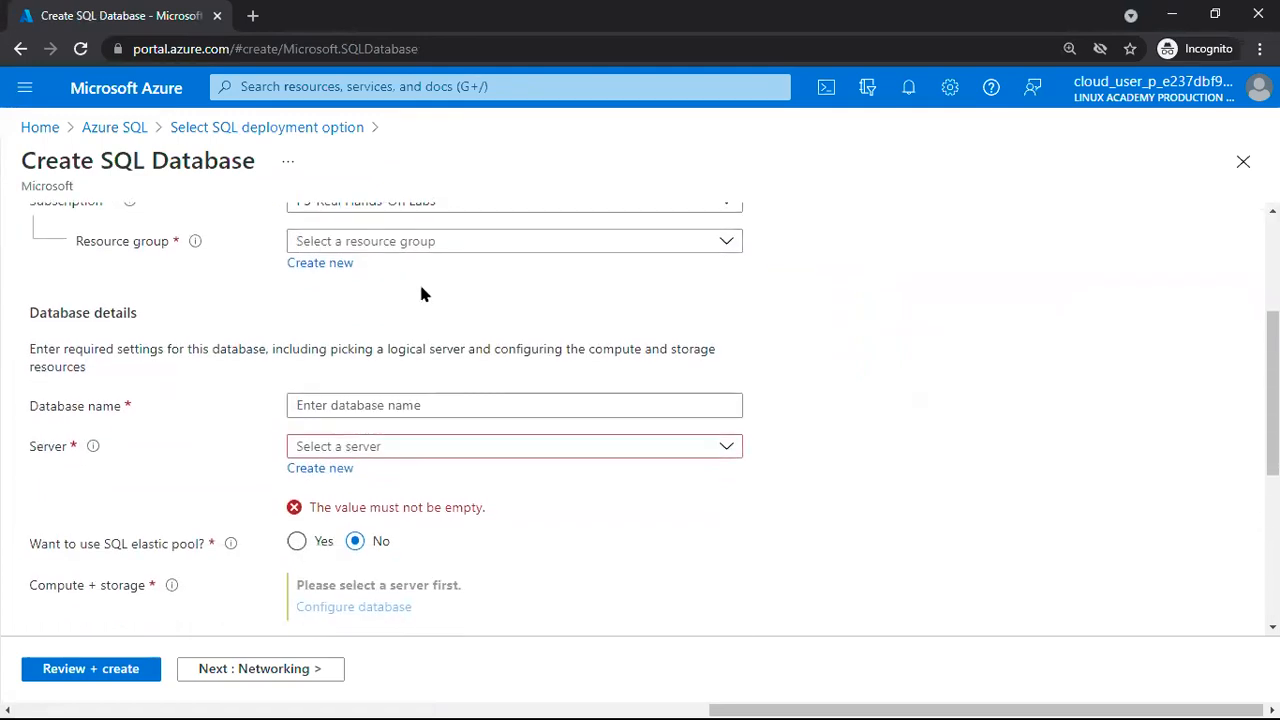
left_click(415, 245)
left_click(364, 309)
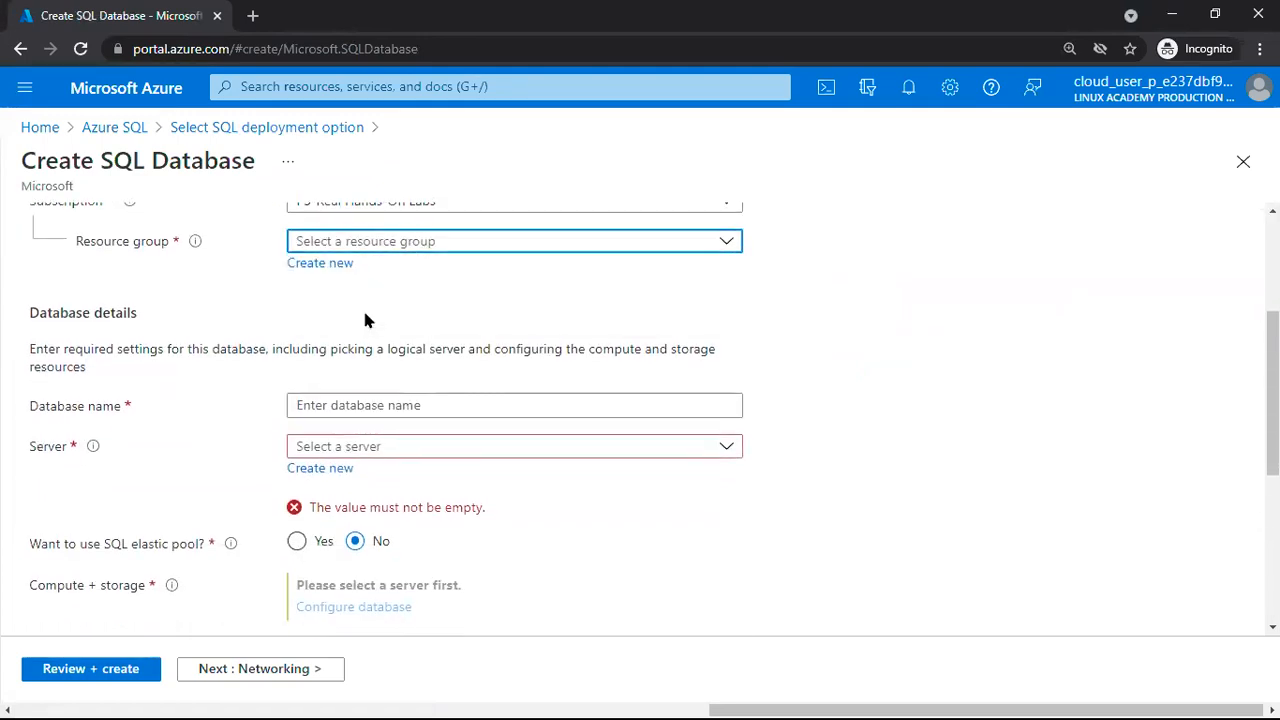
- Name the new database sales
scroll(874, 408, "down", 2)
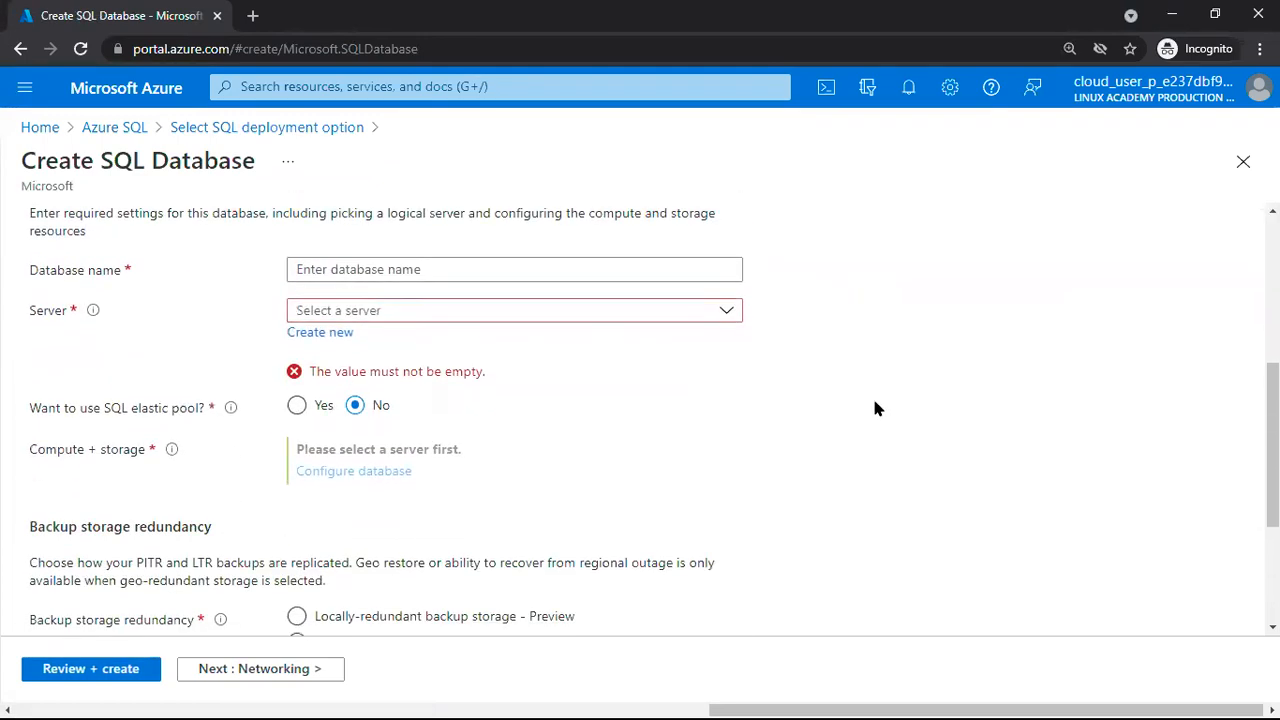
left_click(386, 272)
type("sales")
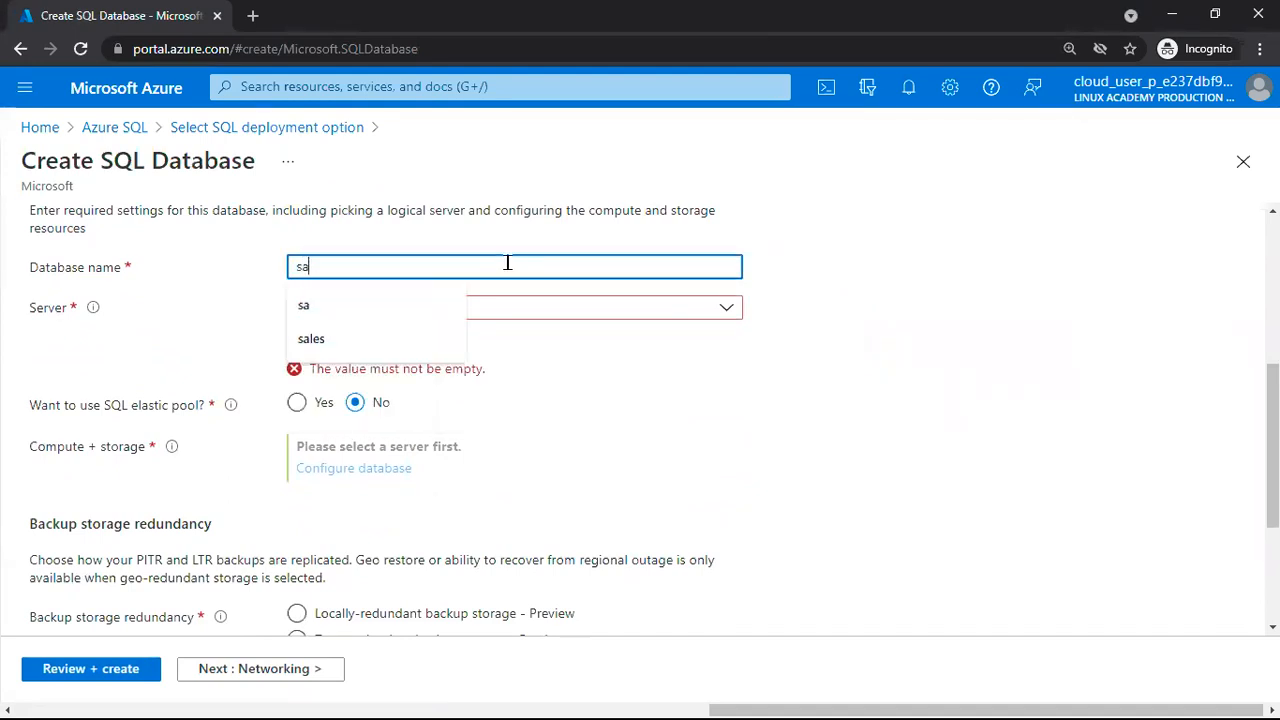
left_click(838, 421)
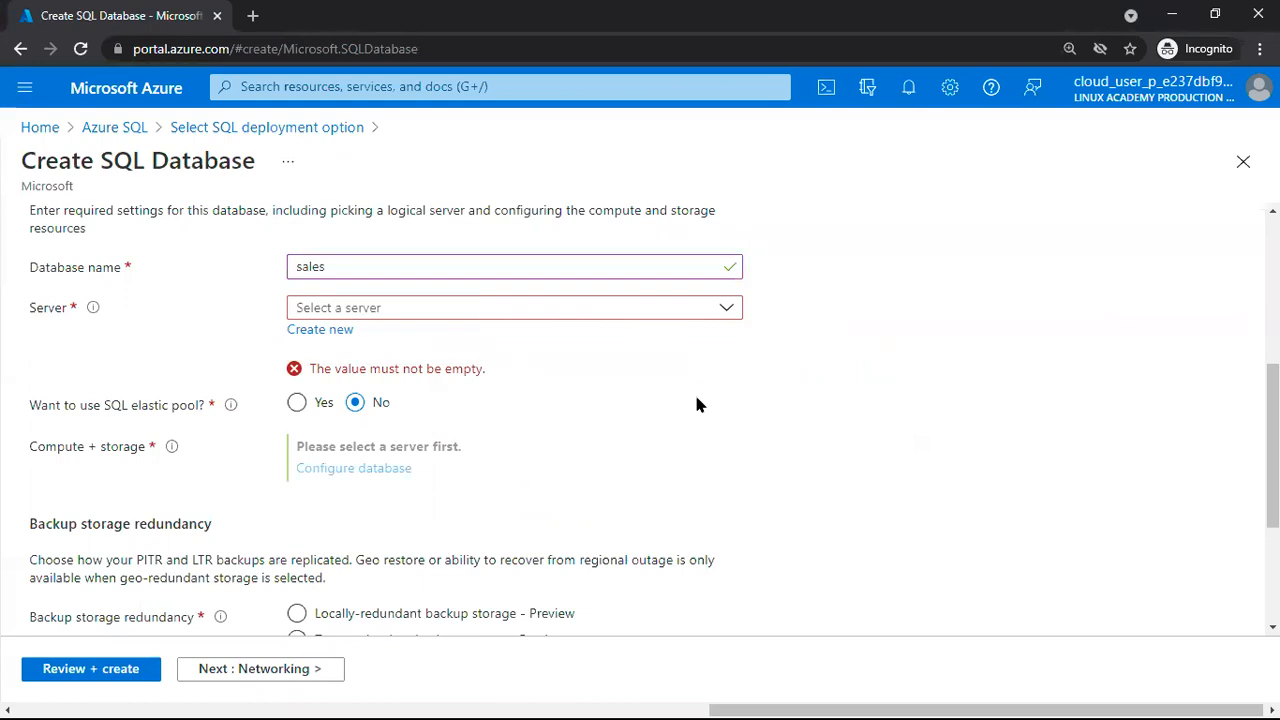
- Start defining a new server for the database and name it opt33
left_click(318, 333)
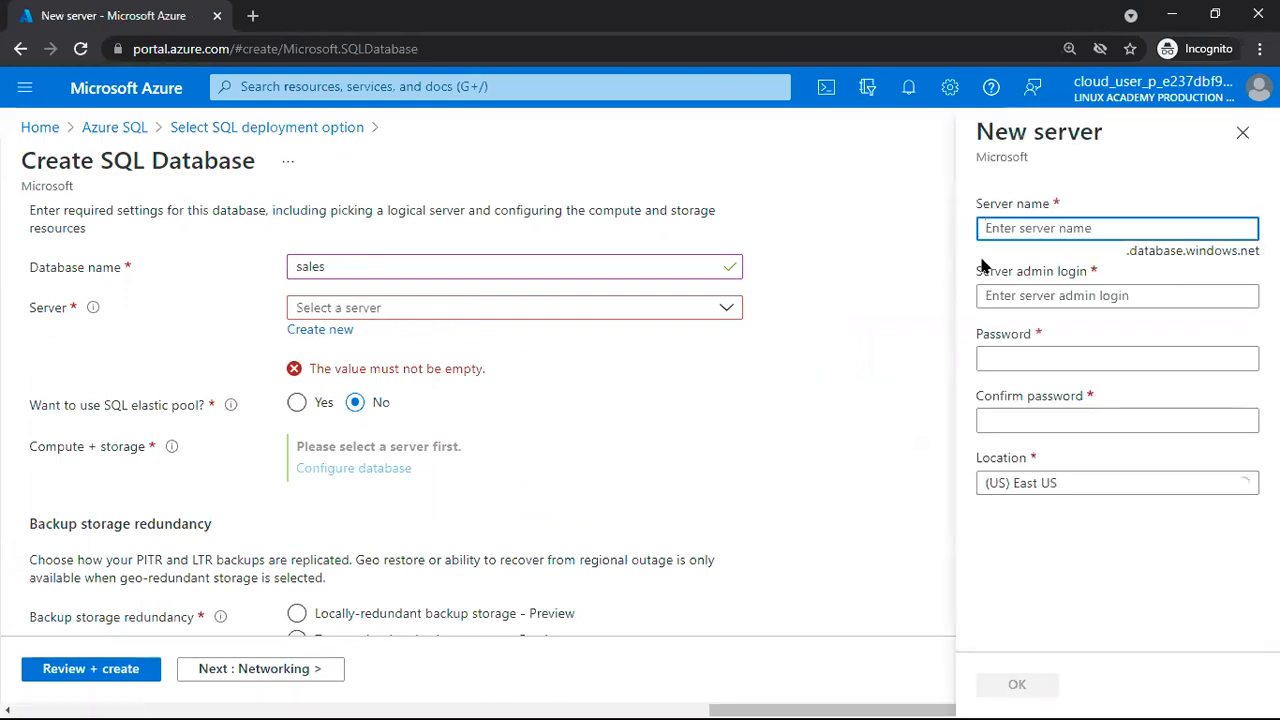
type("opt")
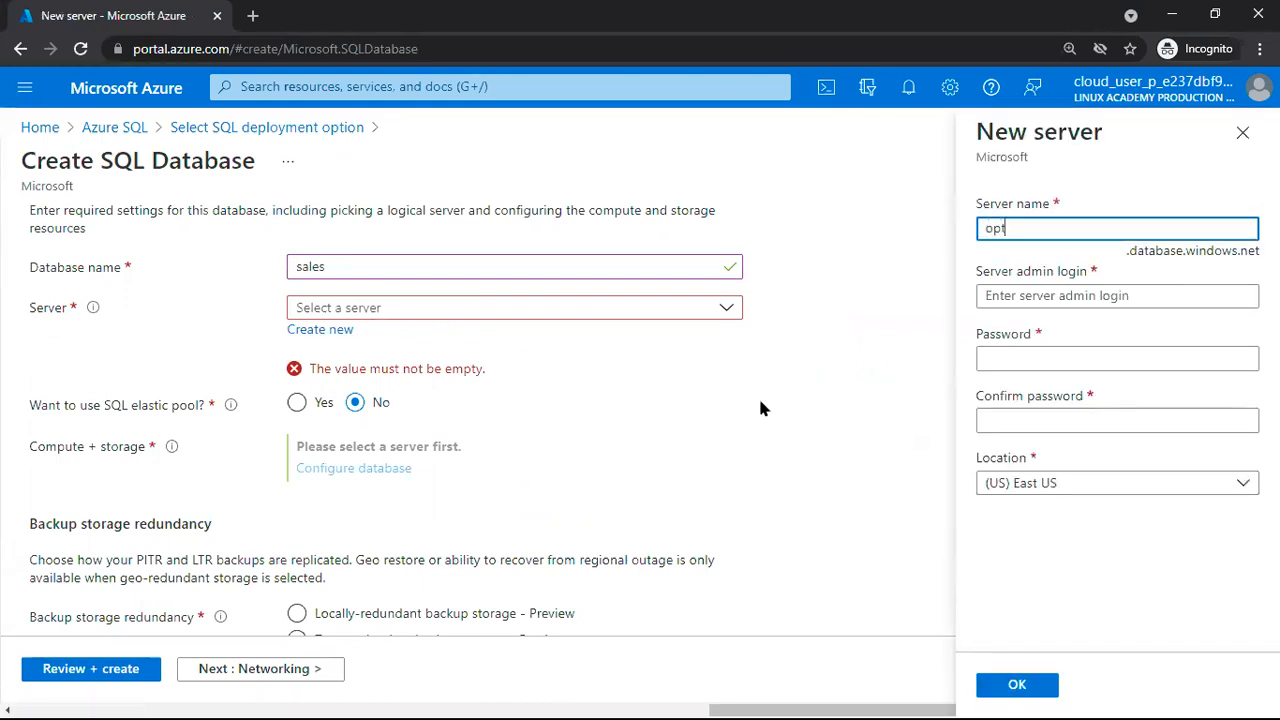
type("33")
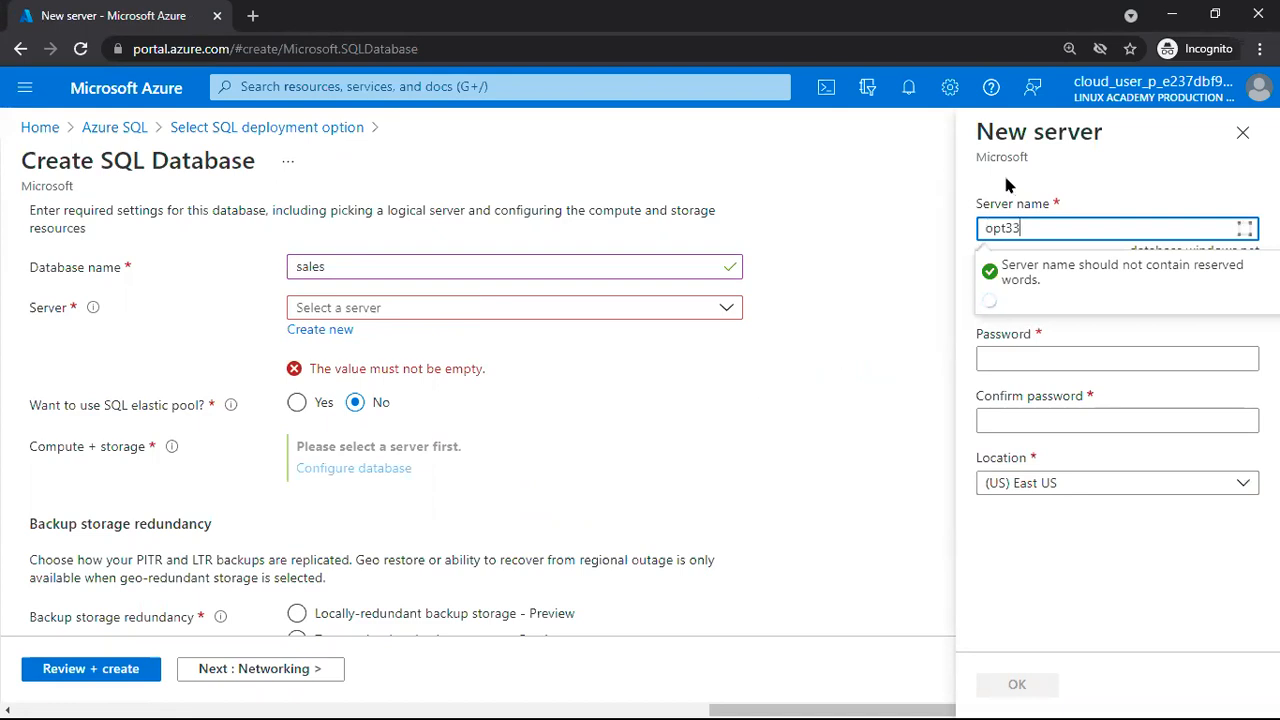
left_click(973, 185)
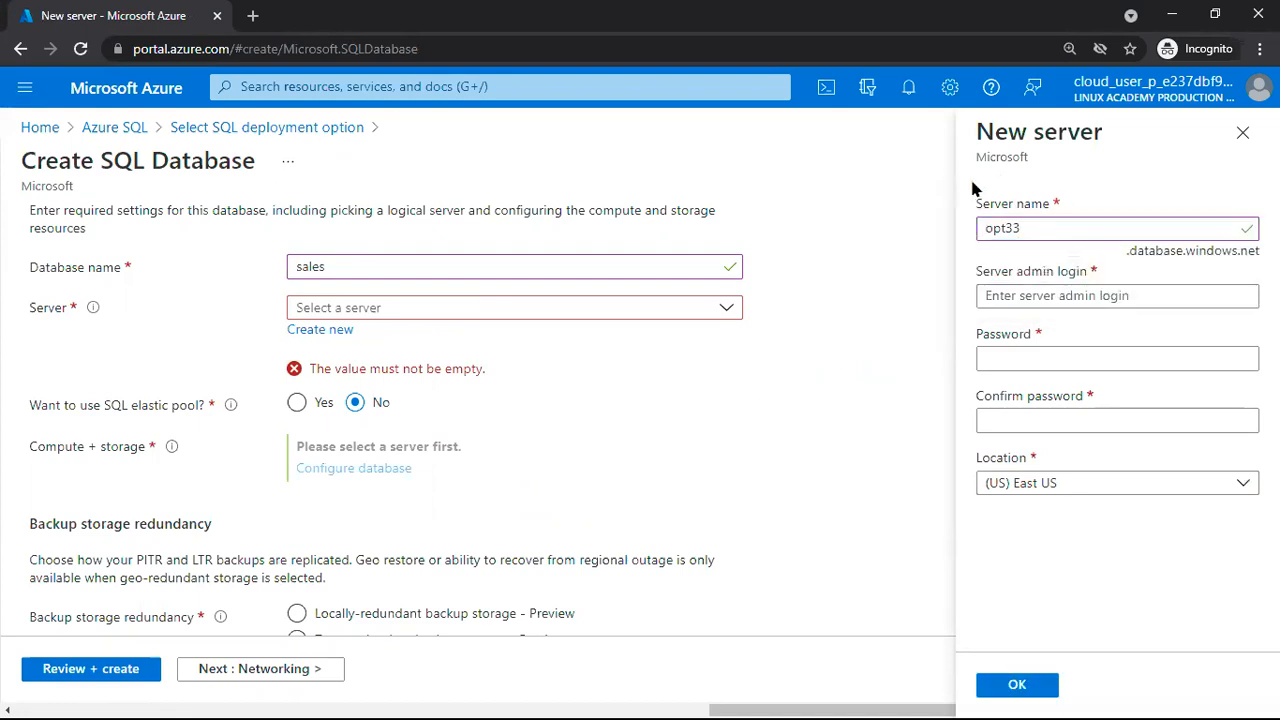
- Enter the server admin login for the new server, and type and confirm the admin password
left_click(1050, 291)
type("syed")
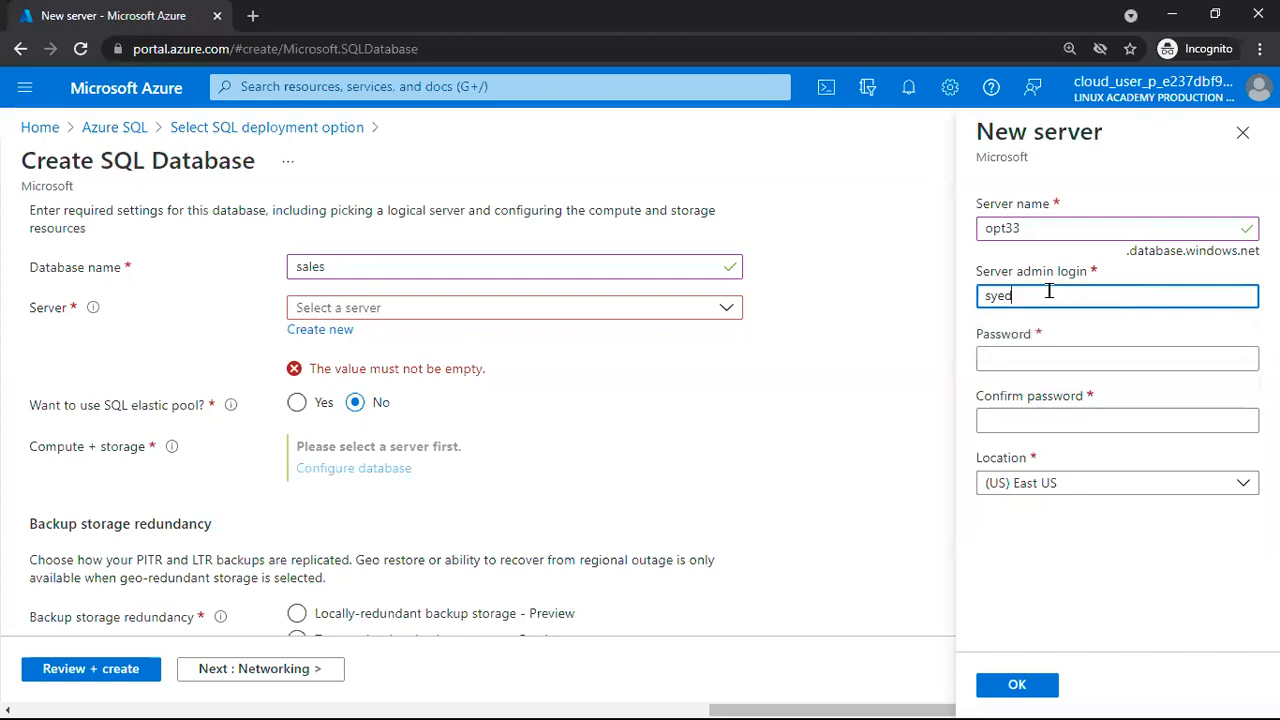
key("Tab")
type("********")
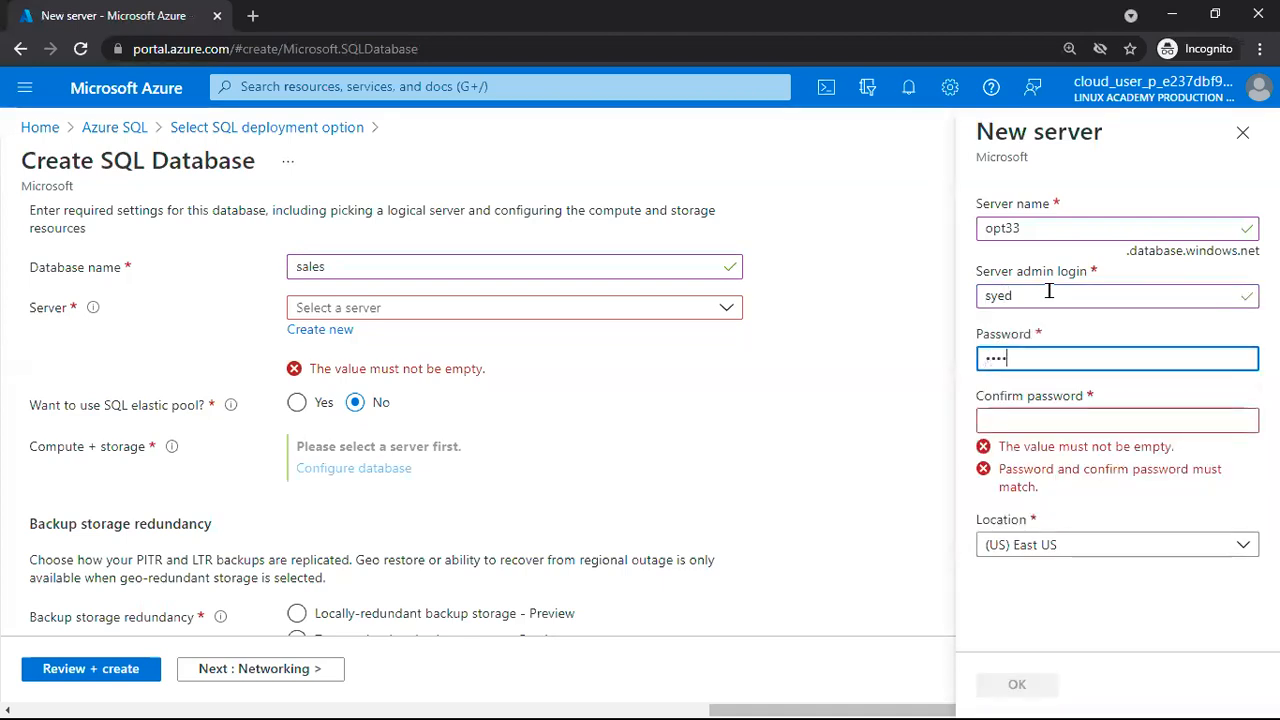
key("Tab")
type("*******")
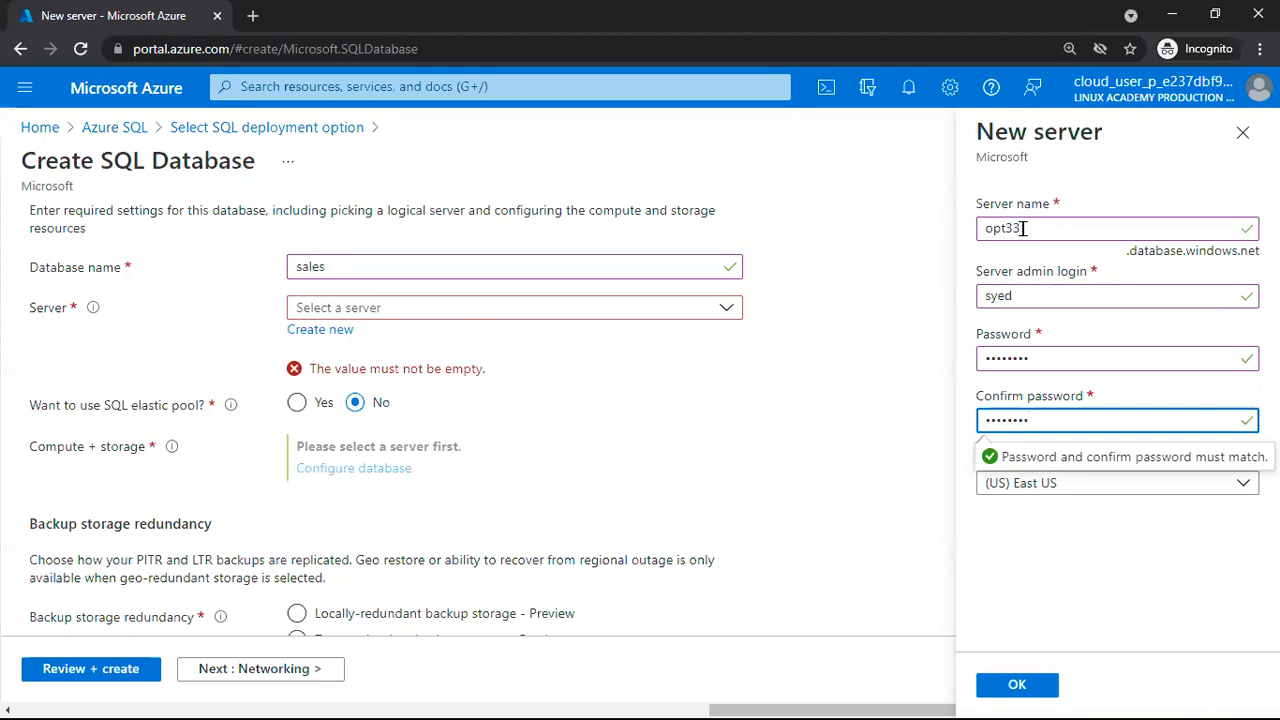
left_click(840, 403)
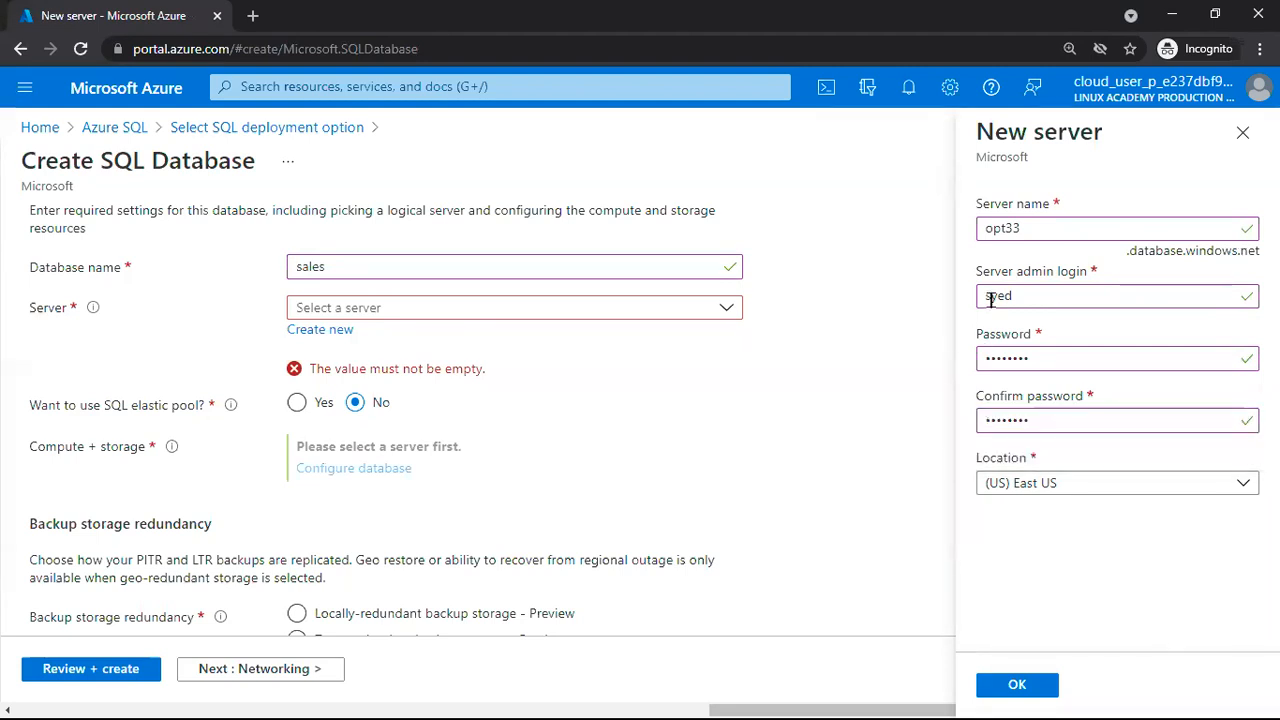
- Accept the new server's details and change the database's service tier to Basic (For less demanding workloads)
left_click(1009, 687)
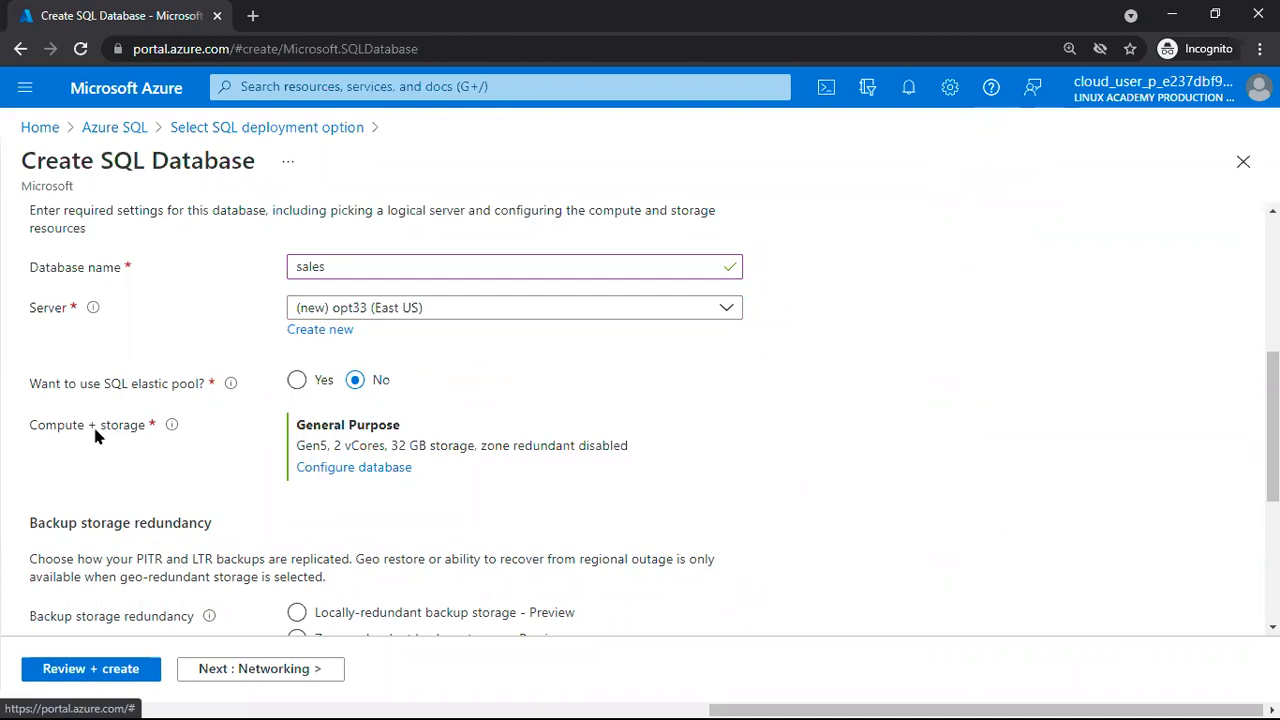
left_click(356, 468)
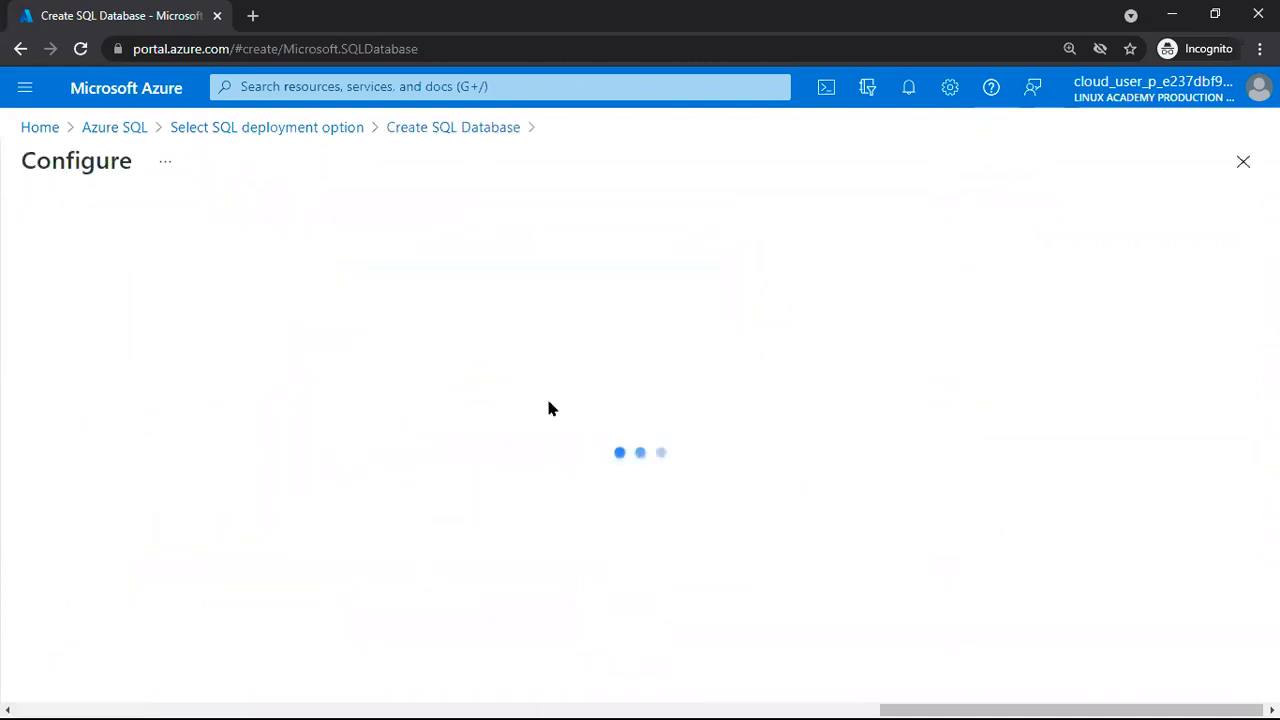
left_click(507, 380)
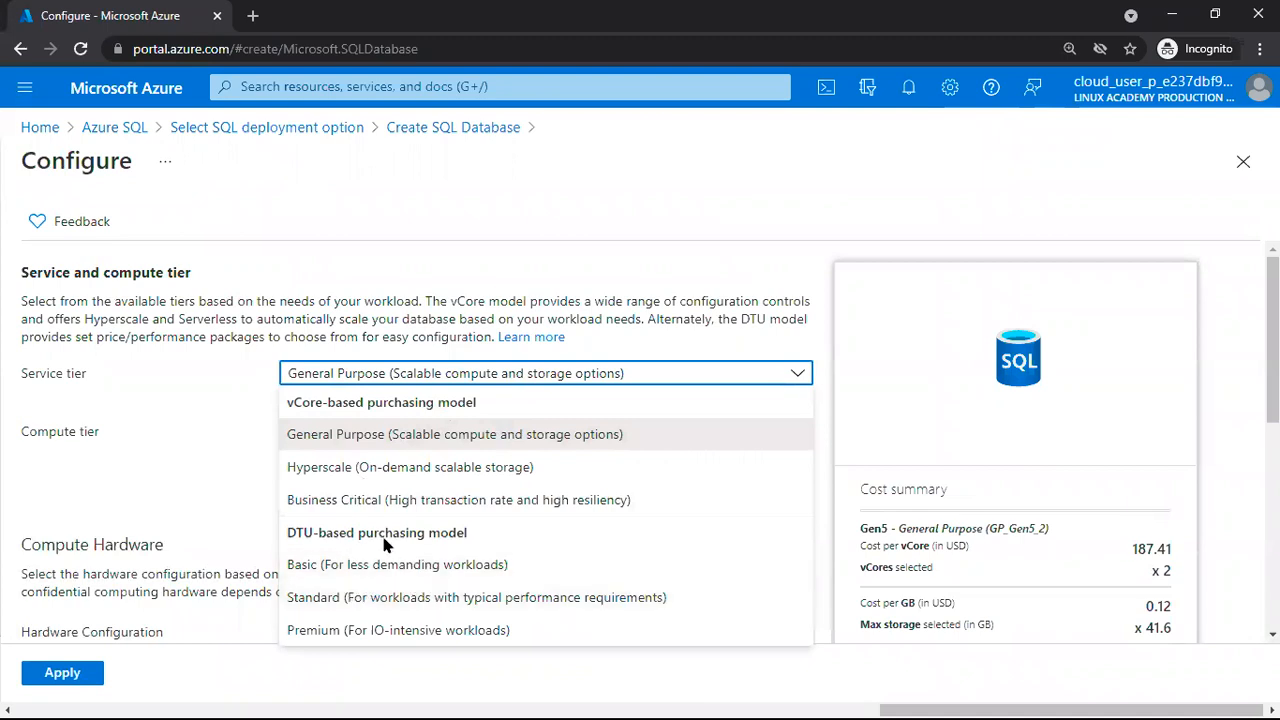
left_click(390, 567)
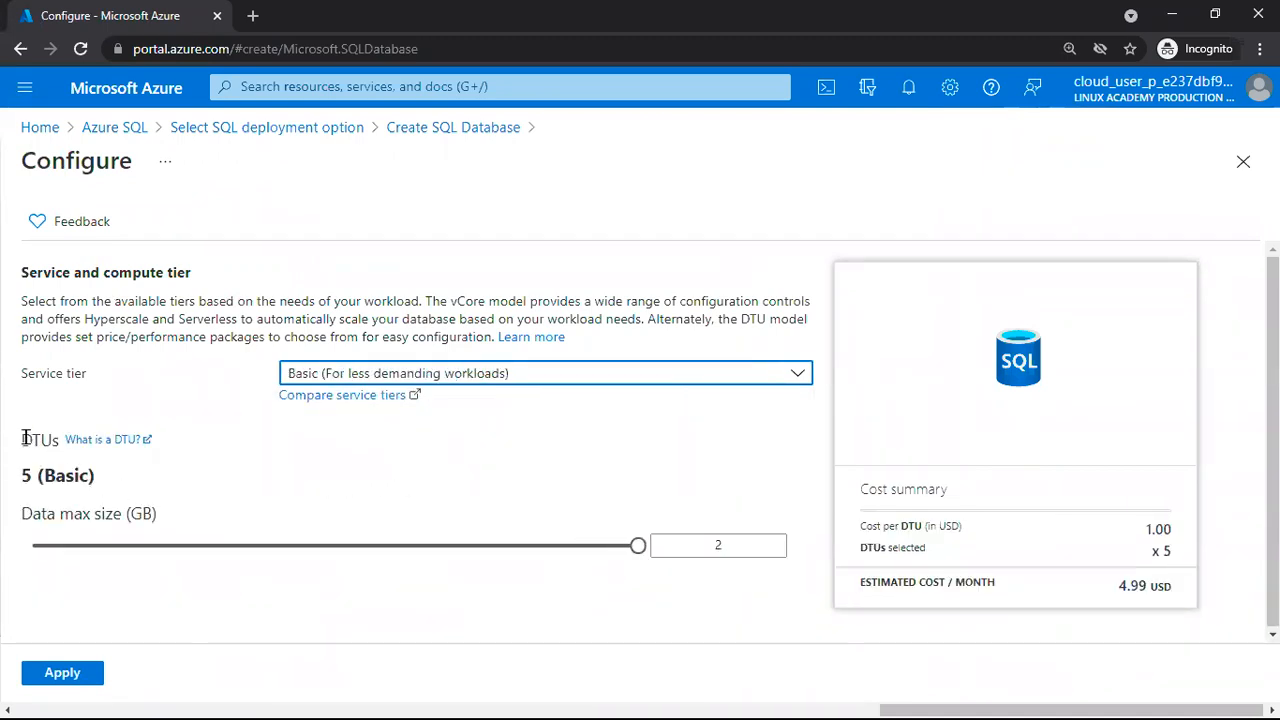
- Review the Basic tier's DTUs, maximum data size and estimated monthly cost, and apply the configuration
left_click_drag(21, 440, 60, 442)
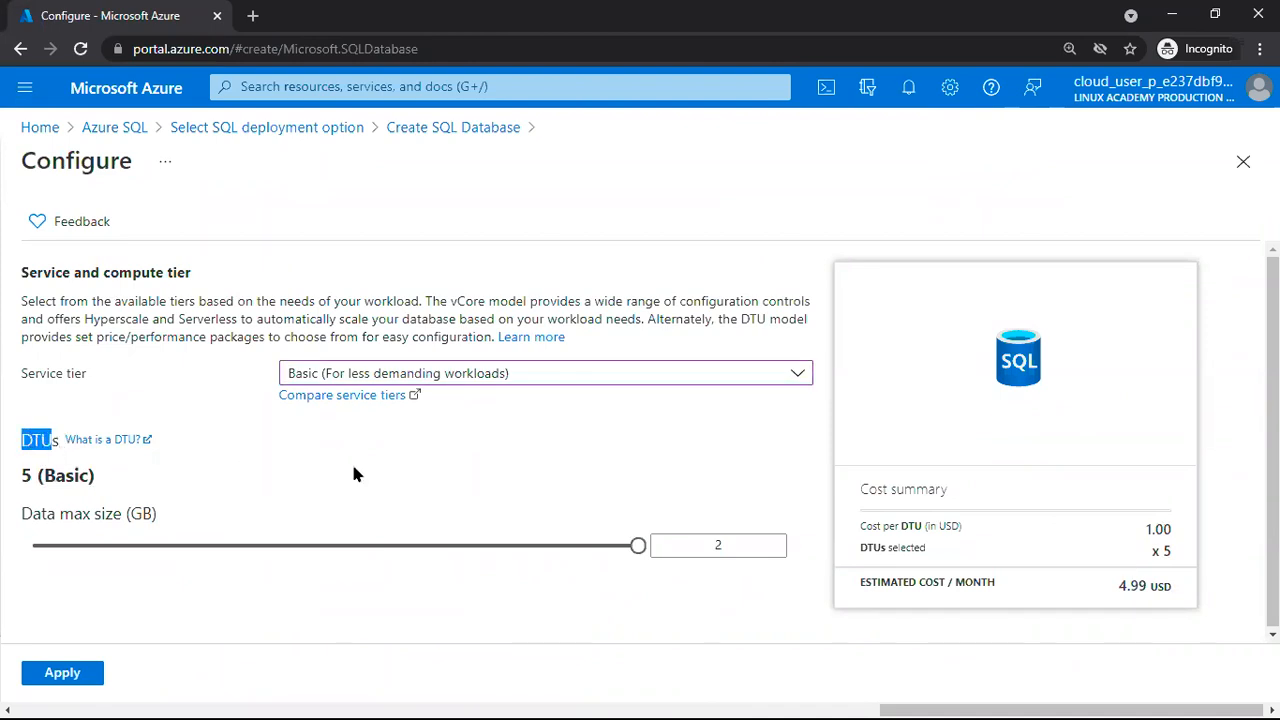
left_click(743, 541)
double_click(716, 544)
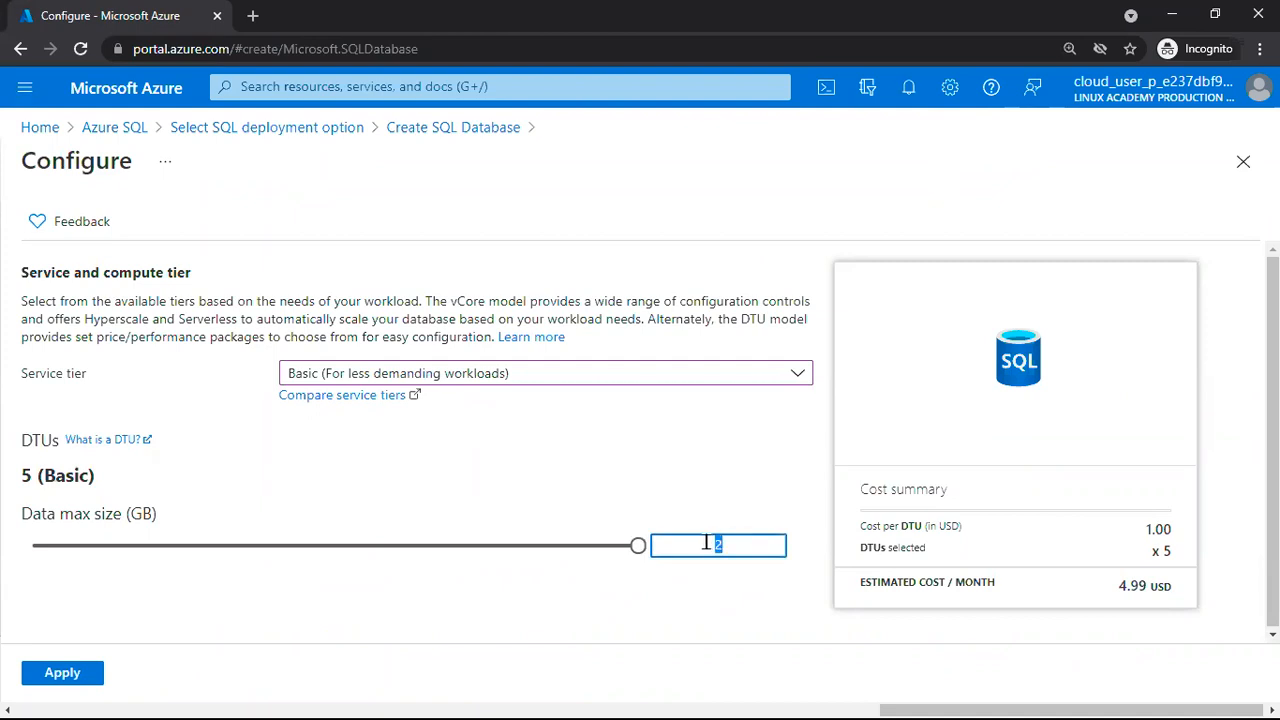
left_click_drag(1115, 586, 1168, 587)
left_click(974, 490)
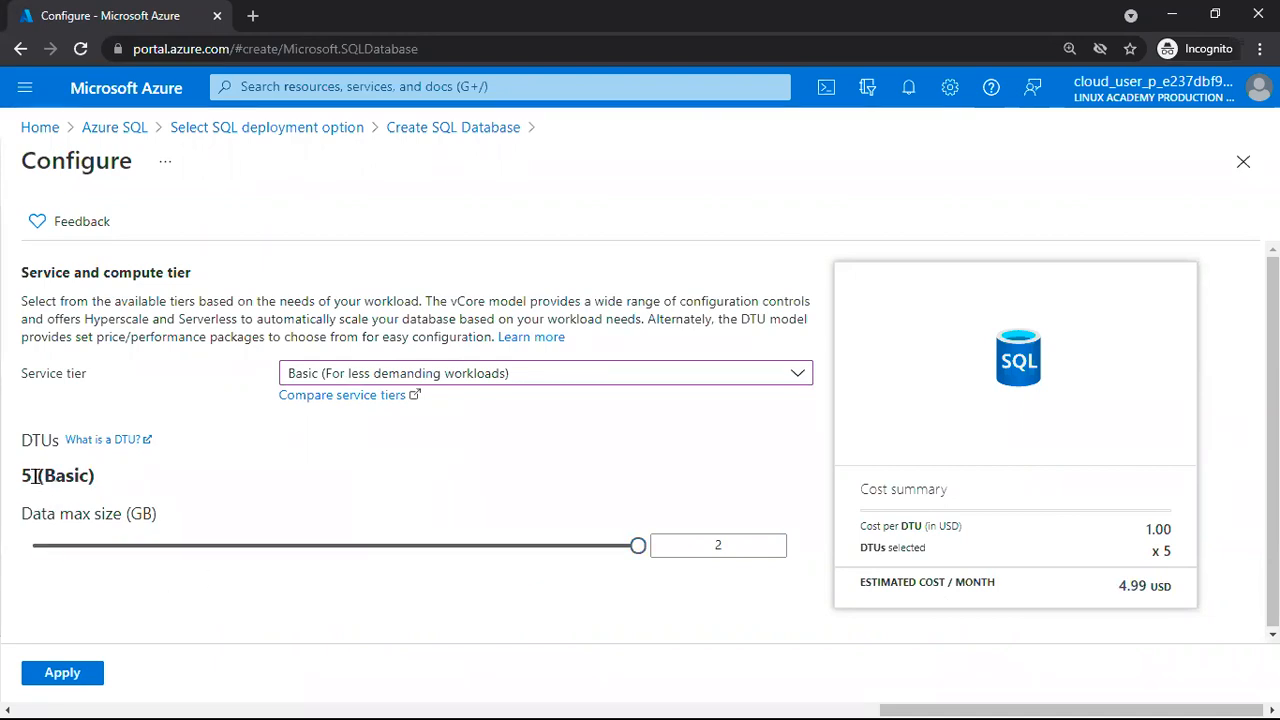
left_click(60, 676)
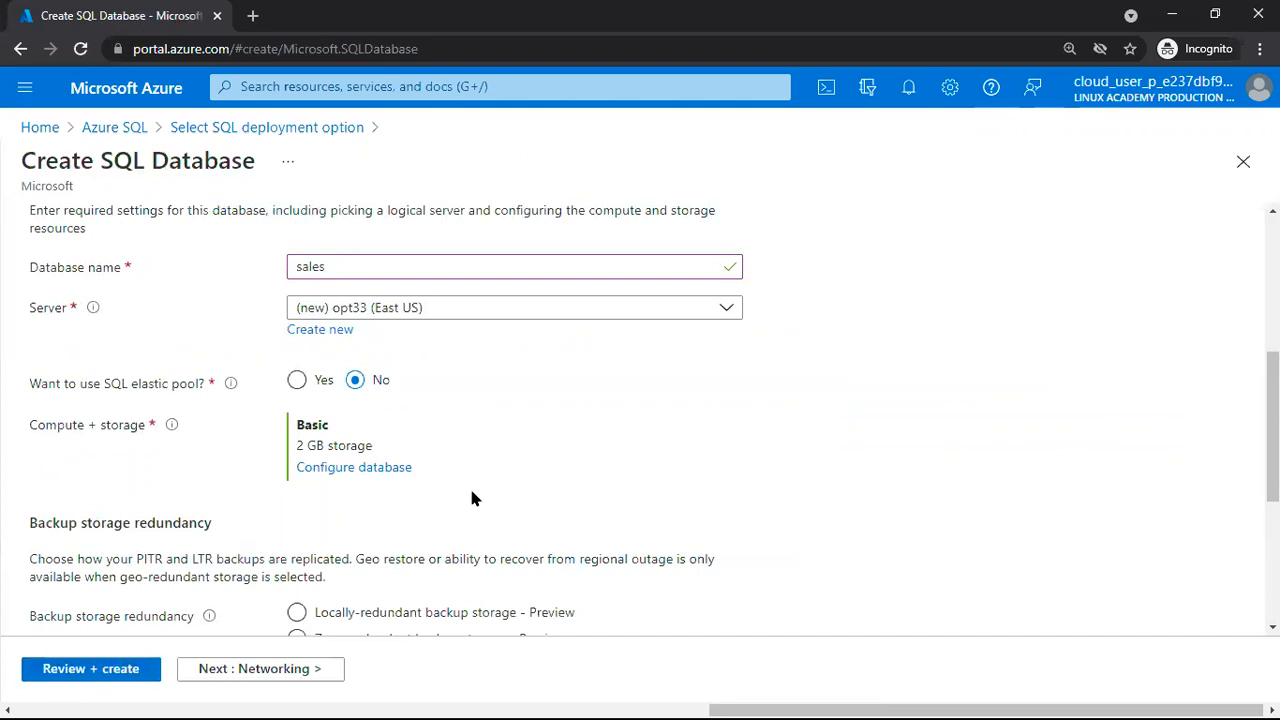
- Check the backup storage redundancy, review and create the sales database, and refresh its deployment status
scroll(471, 500, "down", 3)
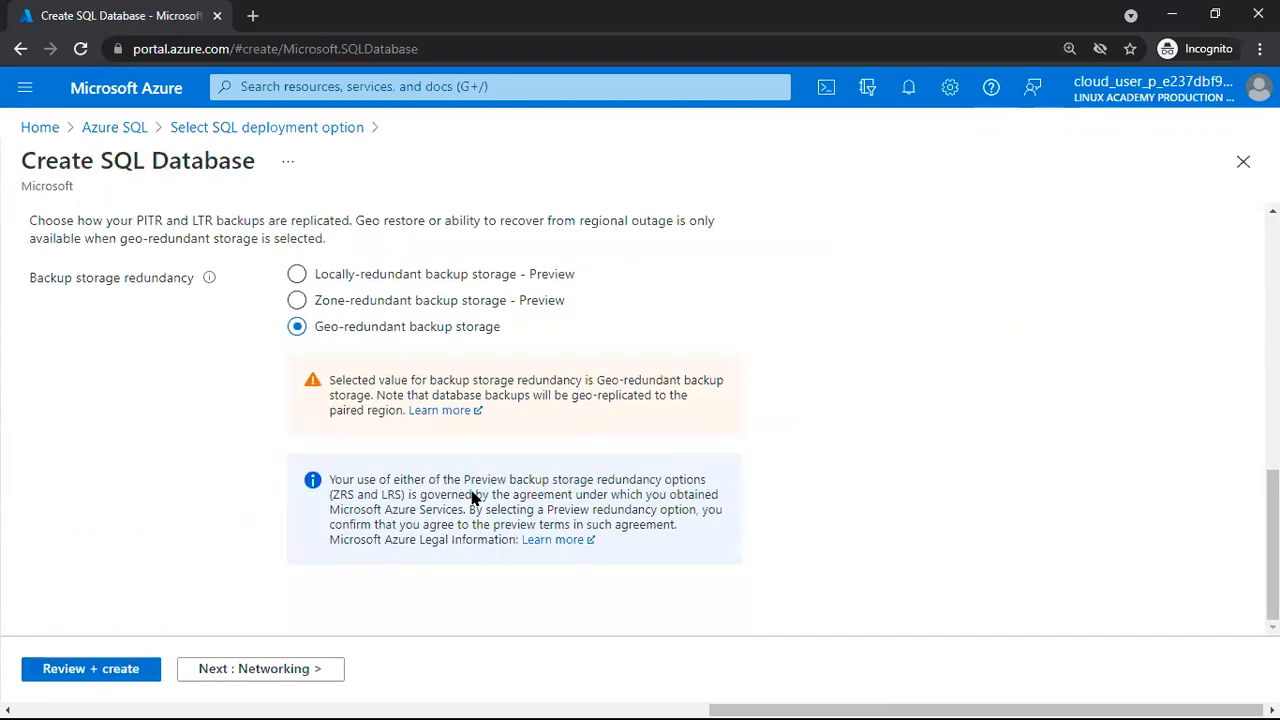
left_click(90, 668)
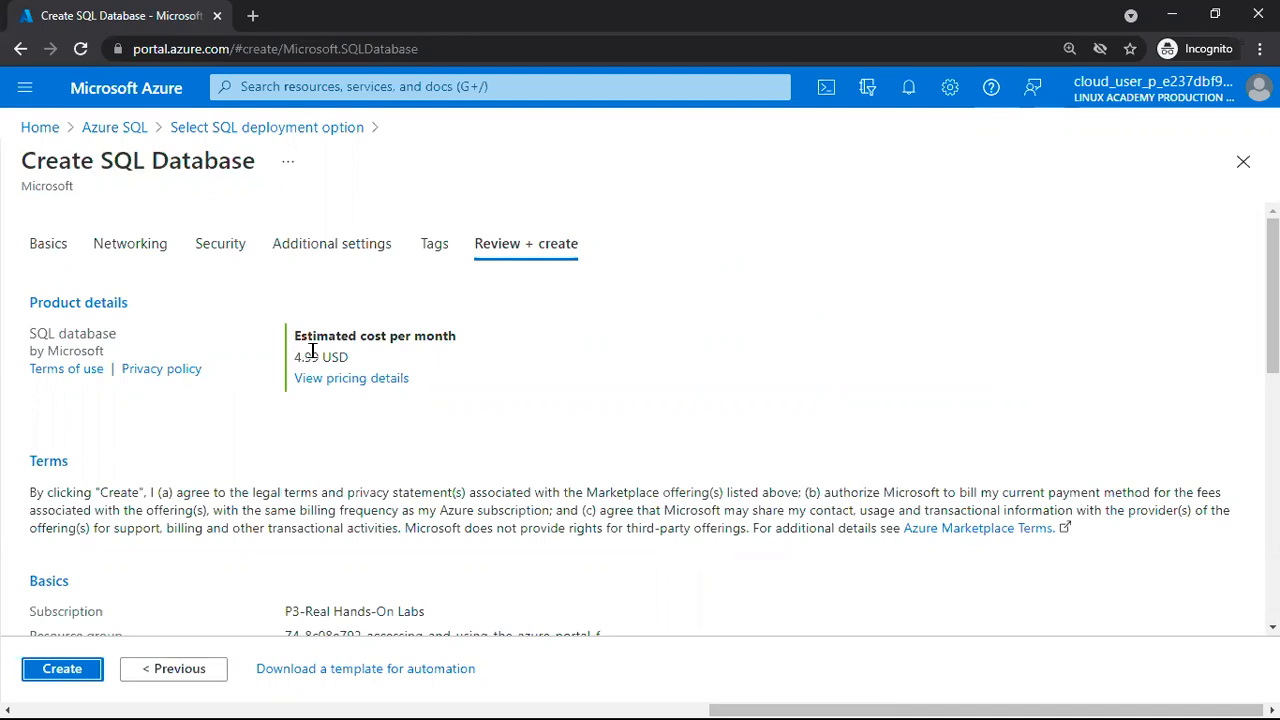
left_click(62, 670)
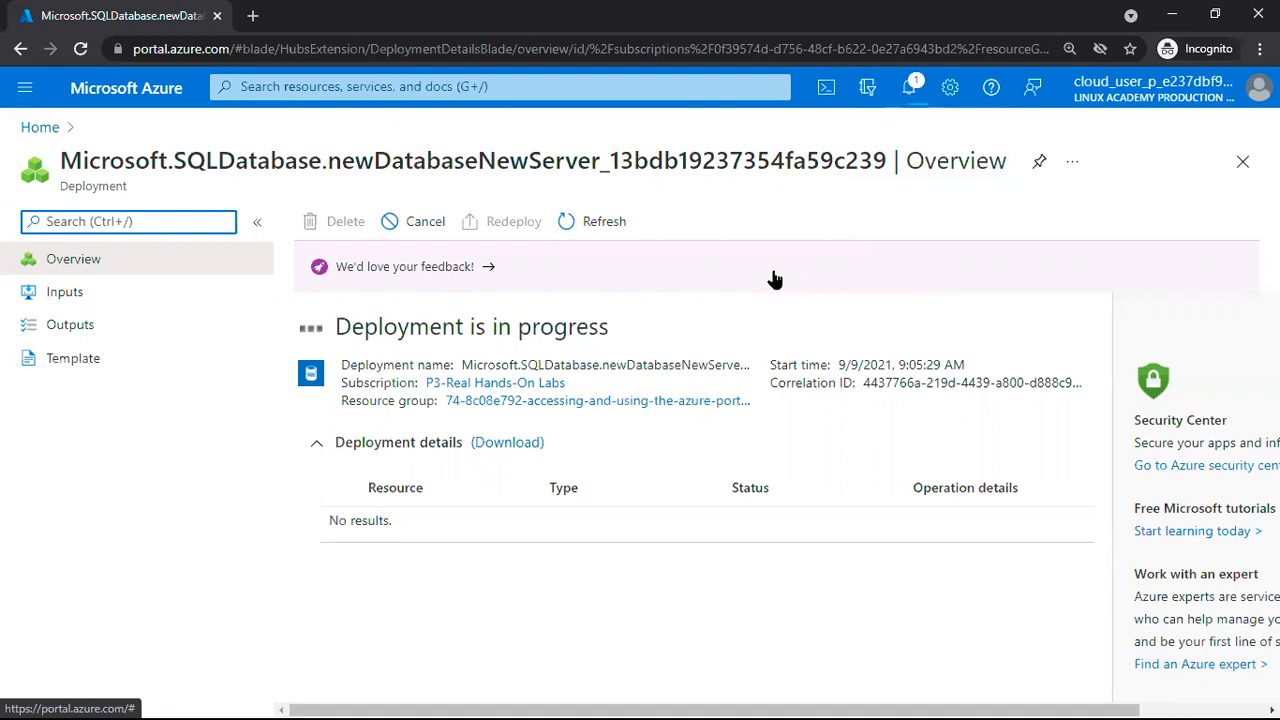
left_click(606, 224)
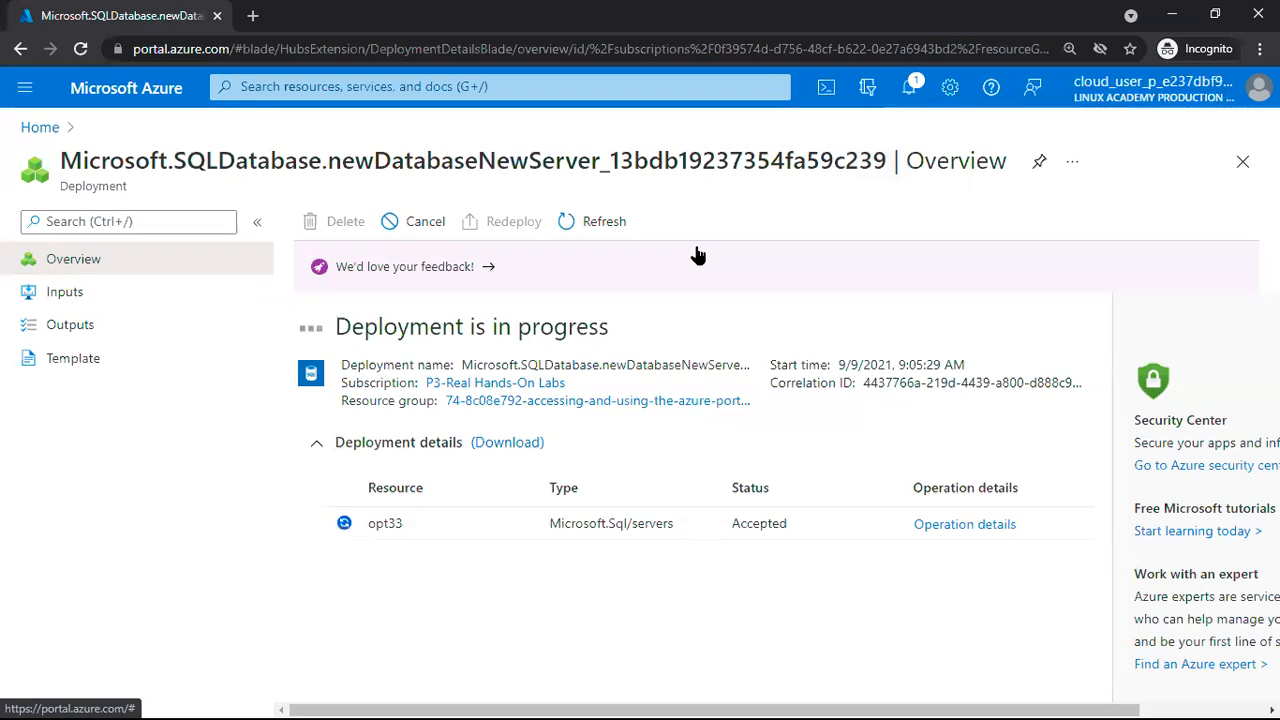
- Launch Microsoft SQL Server Management Studio 18
key("super")
type("ss")
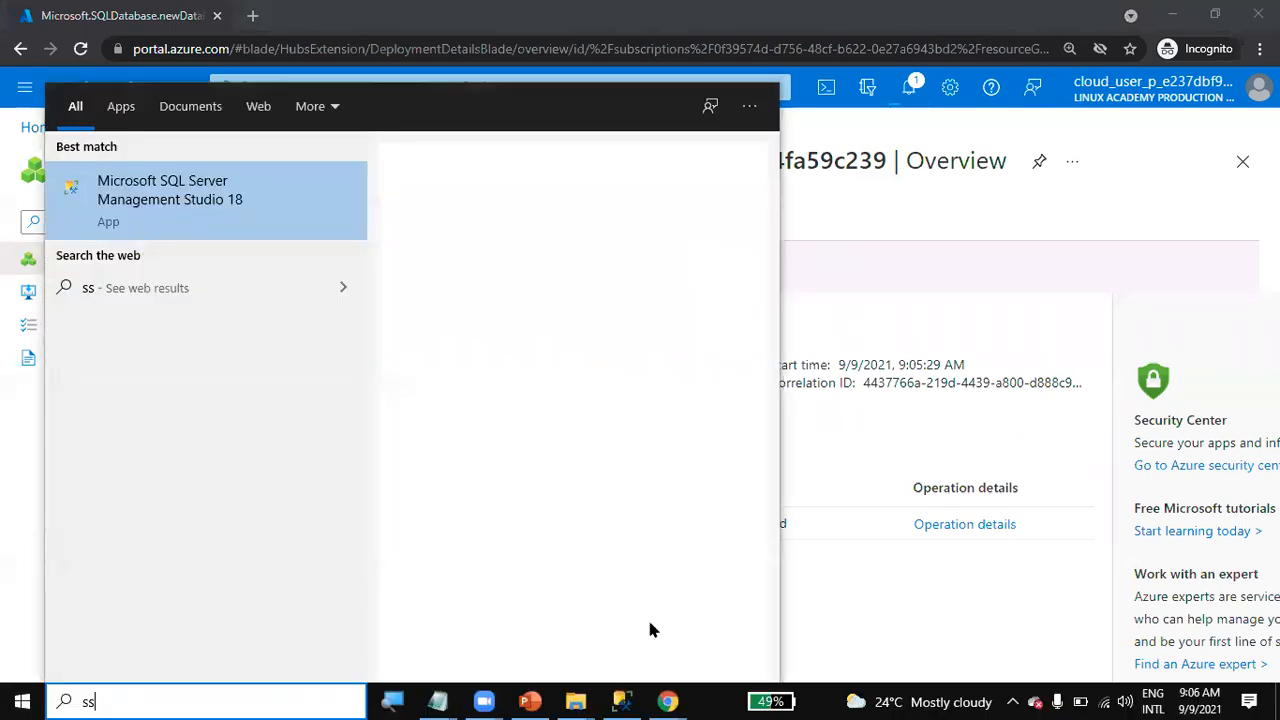
key("Return")
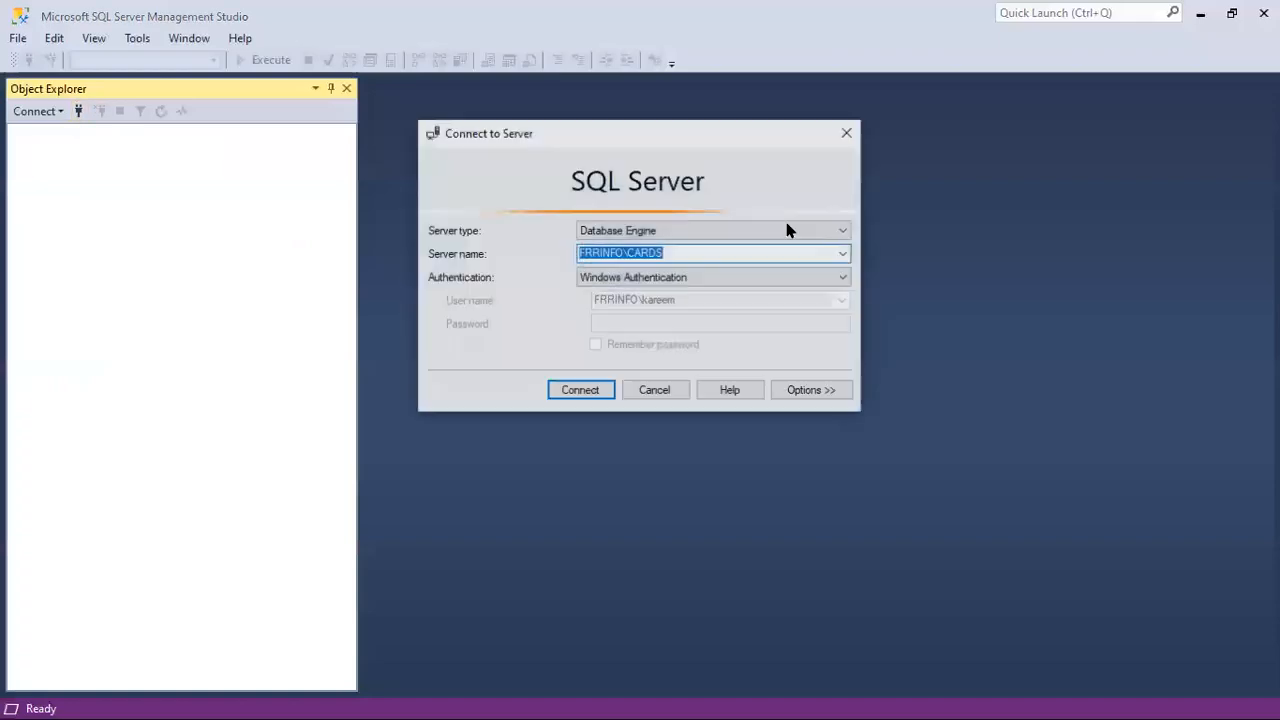
- Reuse the saved opt99.database.windows.net connection, change its server name to opt33.database.windows.net, and make the password field ready for entry
left_click(843, 254)
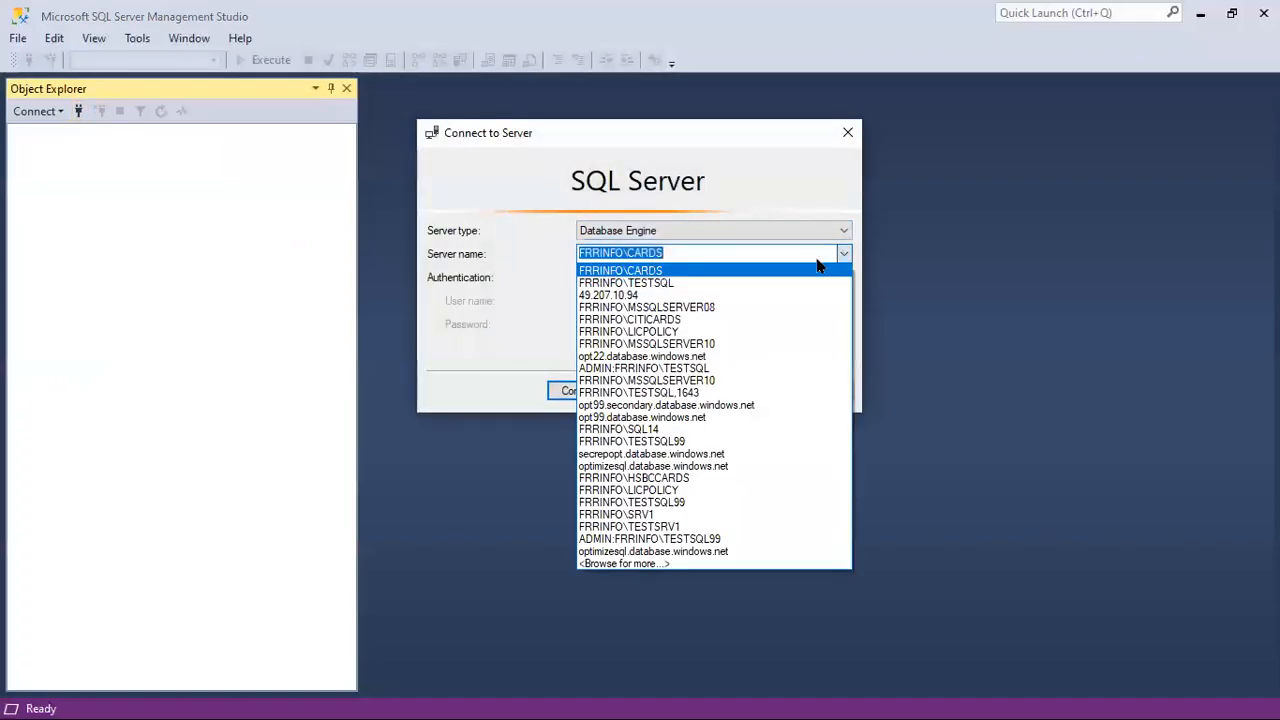
left_click(642, 419)
left_click(605, 253)
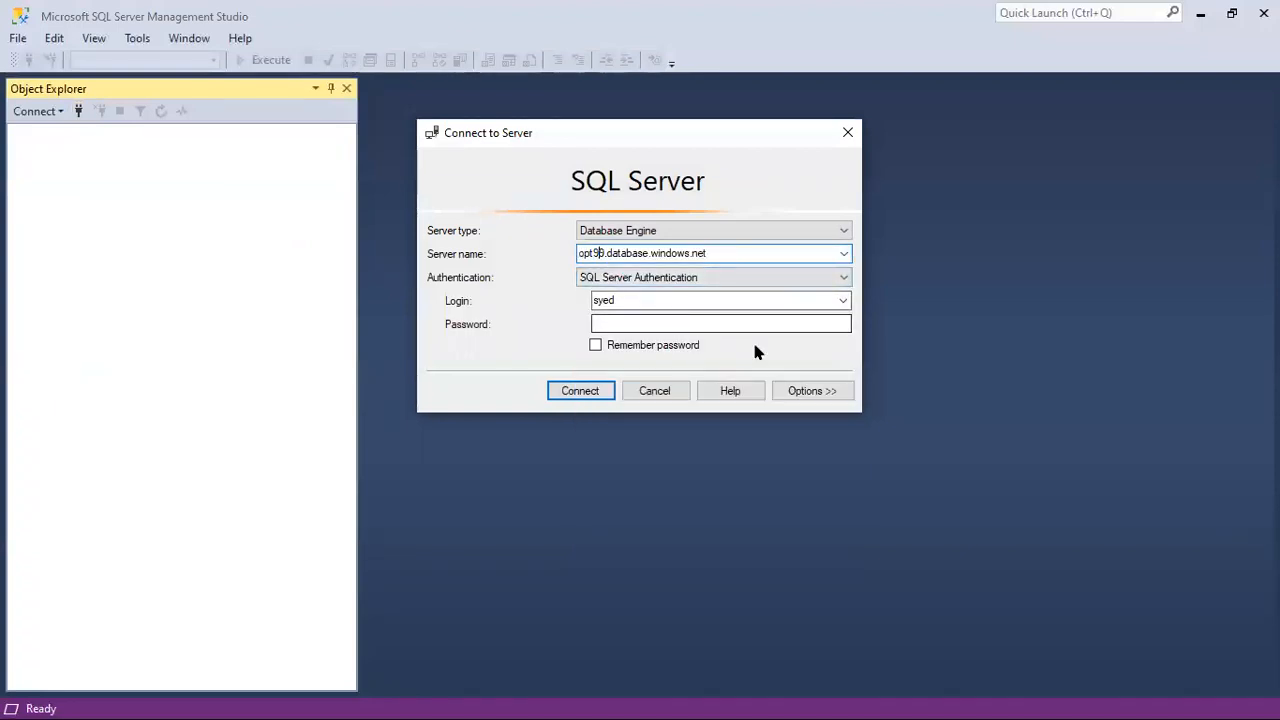
key("BackSpace")
key("BackSpace")
type("33")
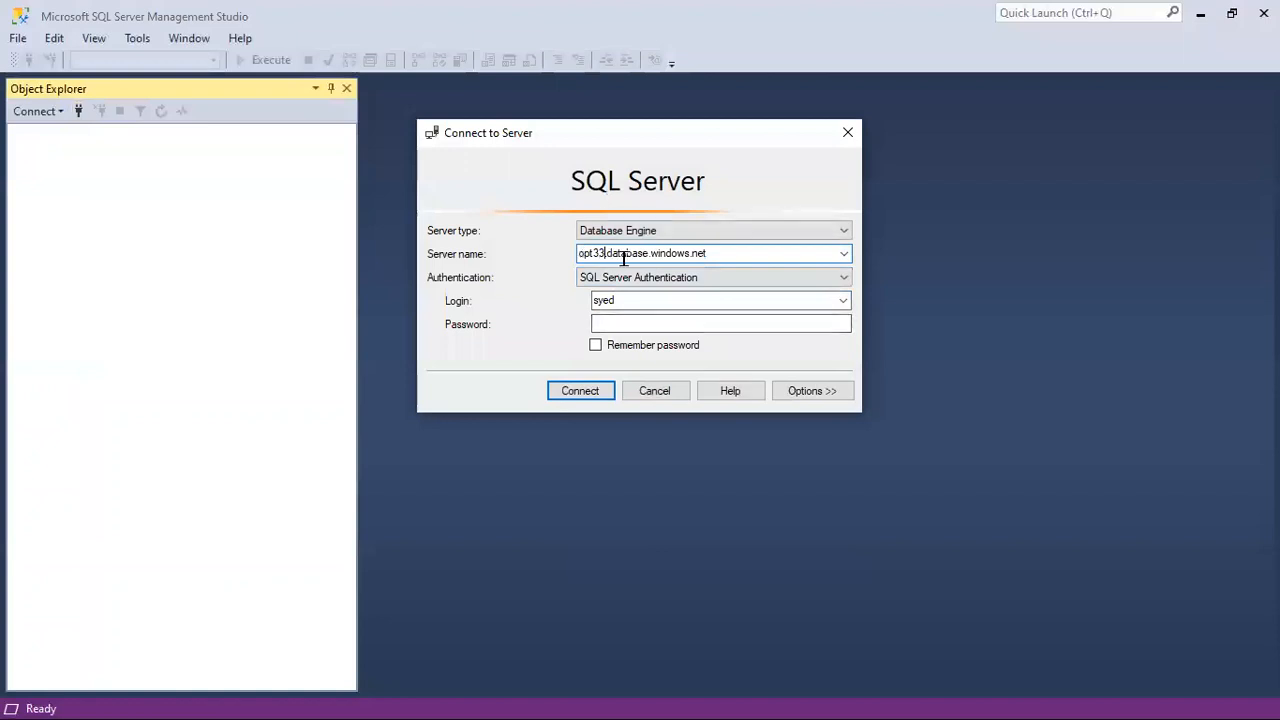
double_click(640, 294)
left_click(626, 321)
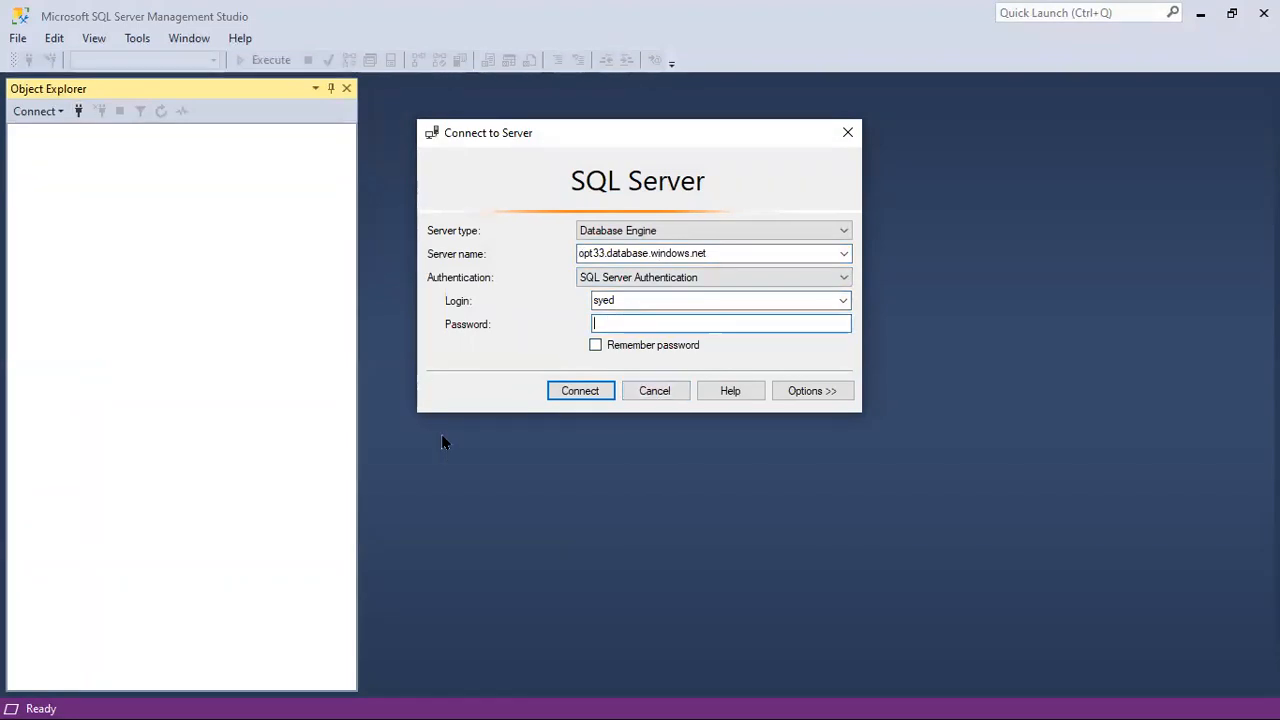
- Switch to the SQLAzure_Intro1 presentation in PowerPoint and review the Cloud Computing Services slides 9 and 8 and the Agenda slide 12
key("alt+Tab")
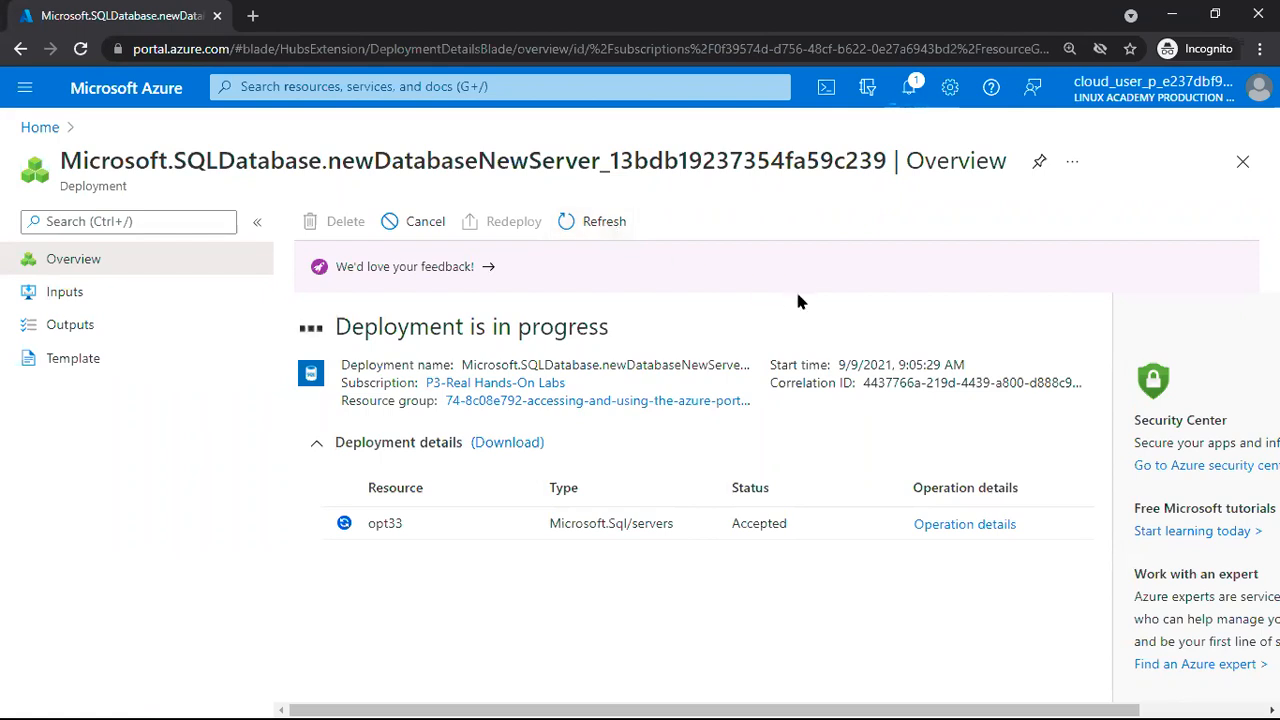
key("alt+Tab")
key("alt+Tab")
key("alt+Tab")
key("alt+Tab")
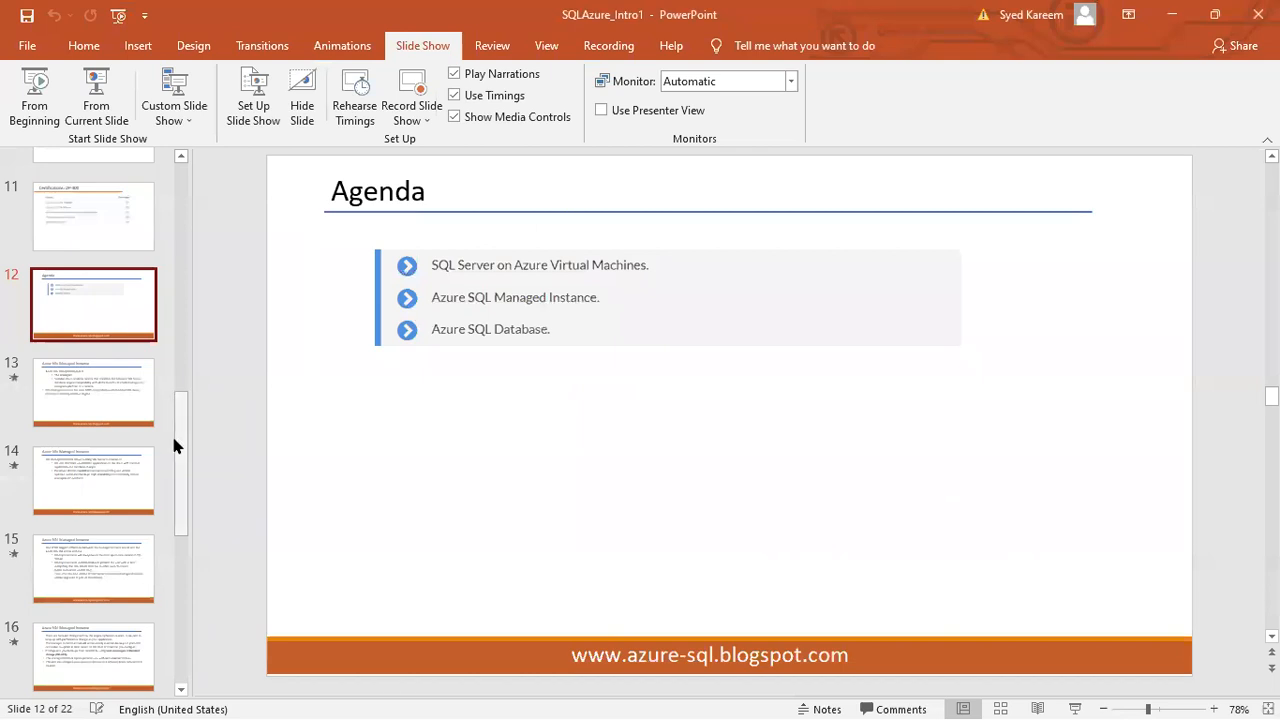
left_click_drag(180, 432, 180, 363)
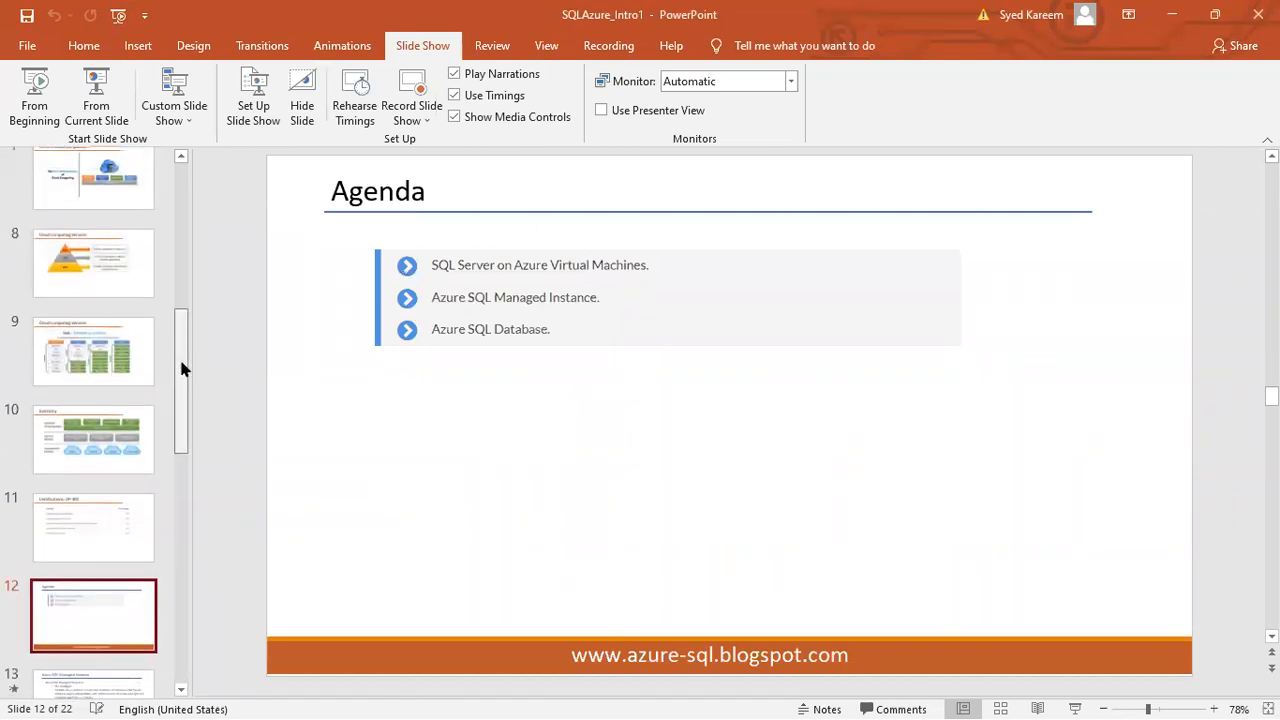
left_click(93, 355)
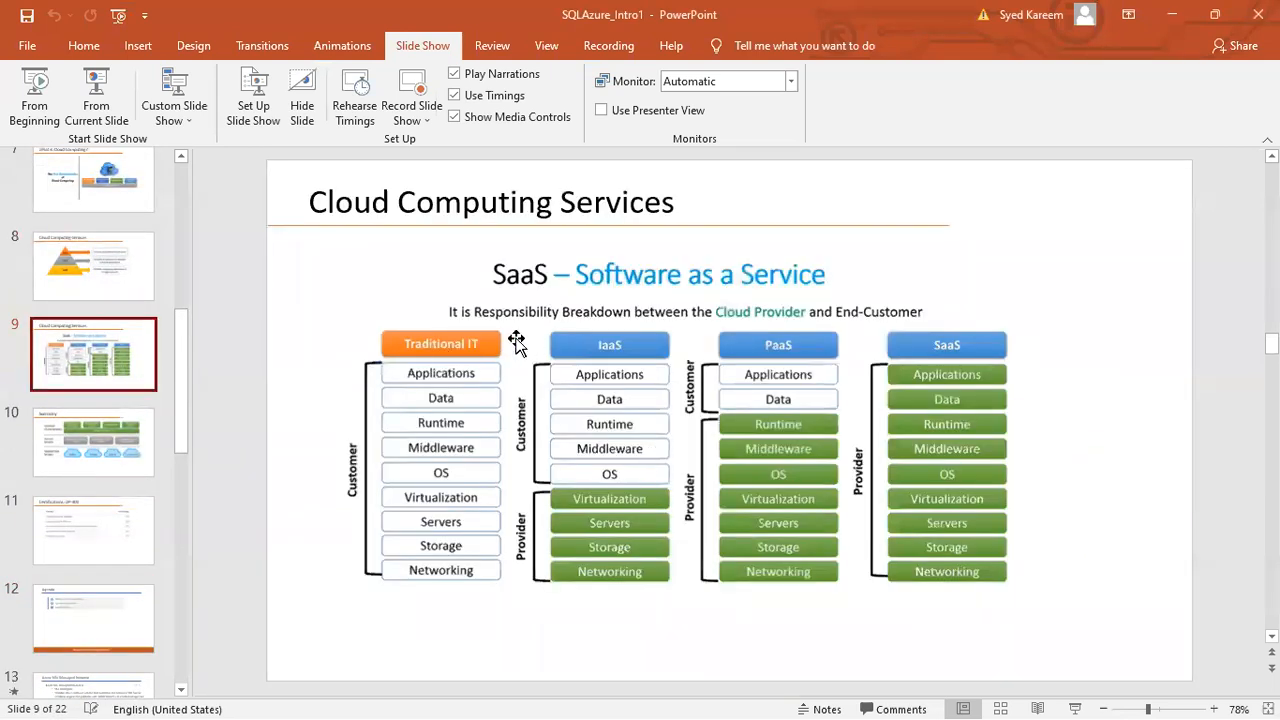
left_click(122, 283)
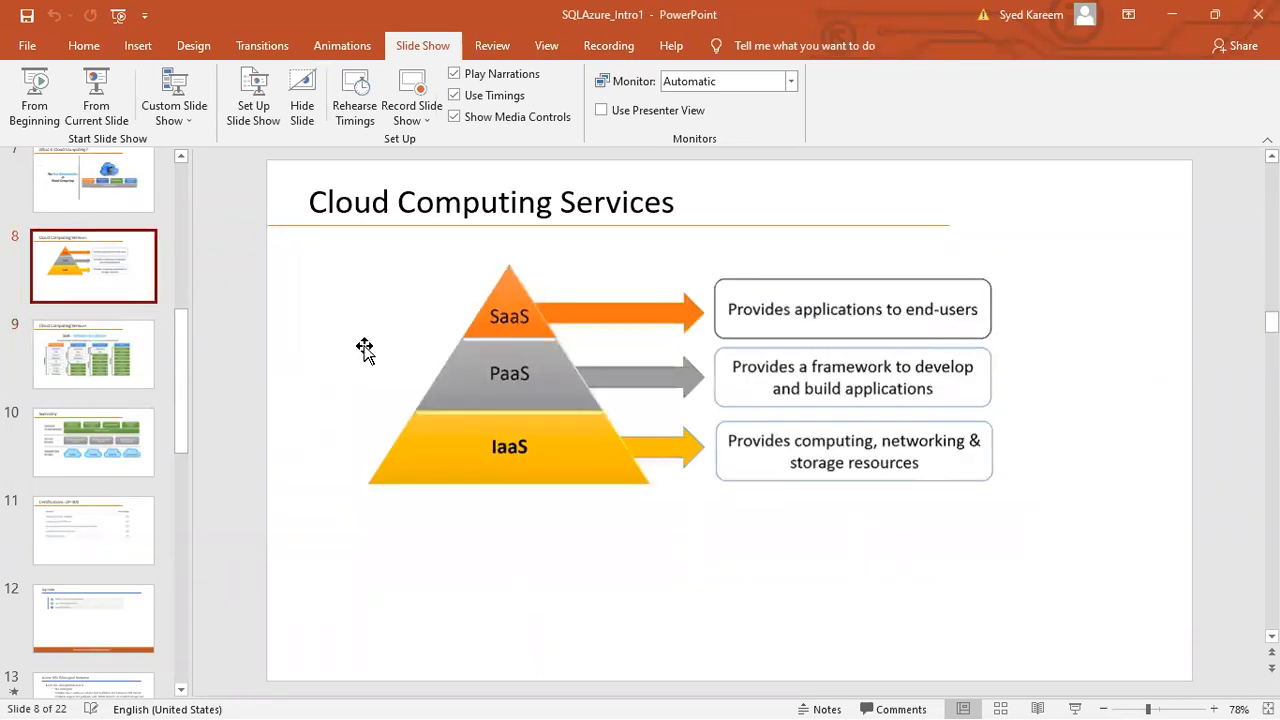
left_click_drag(184, 360, 182, 444)
left_click(84, 307)
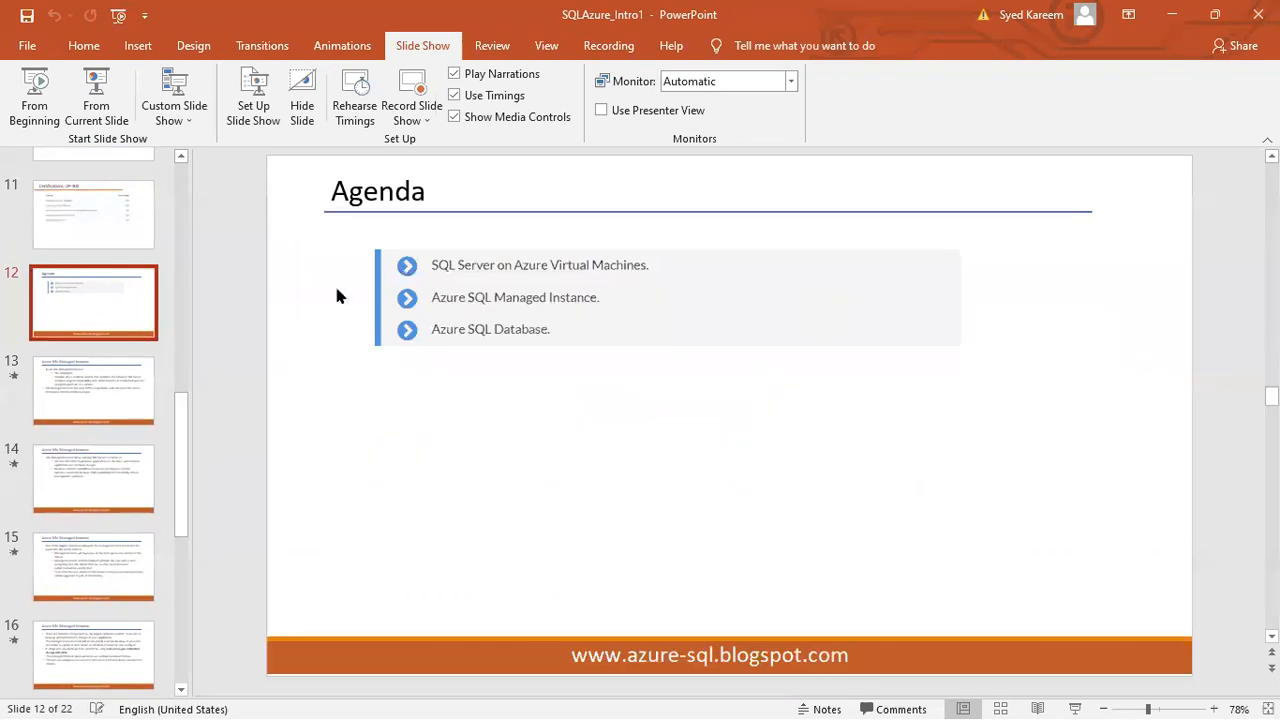
left_click(460, 273)
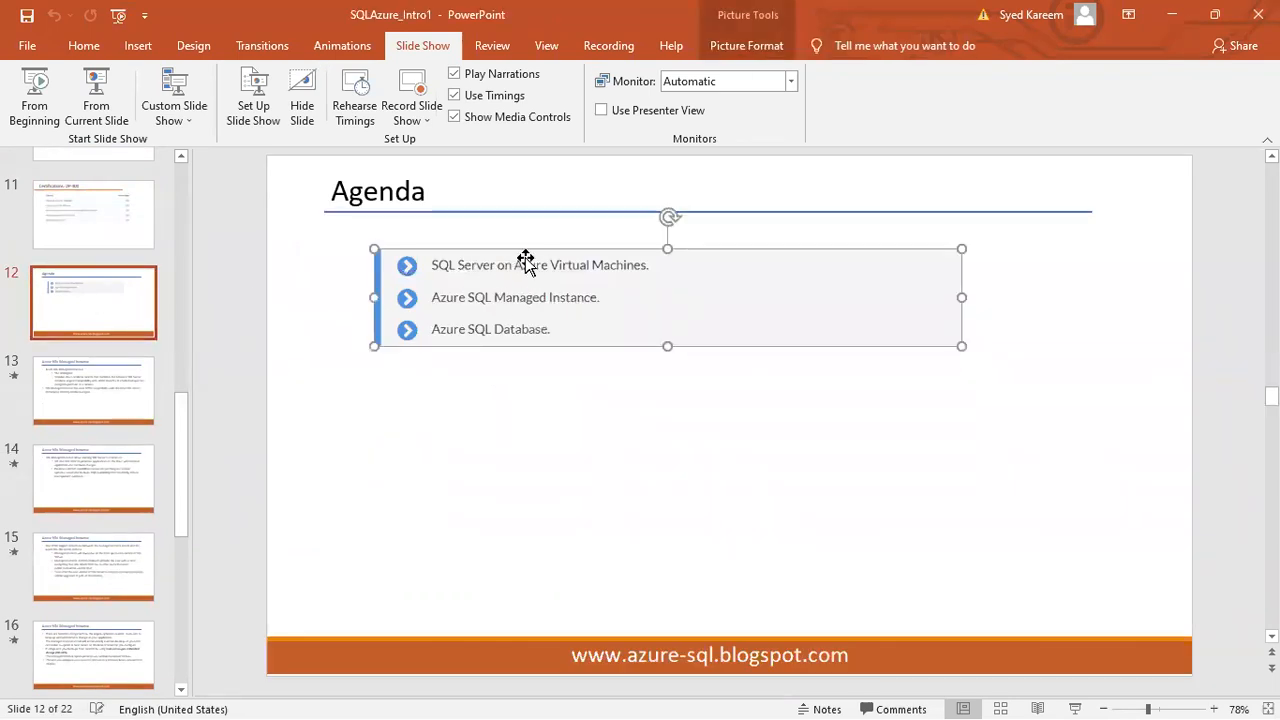
left_click(537, 492)
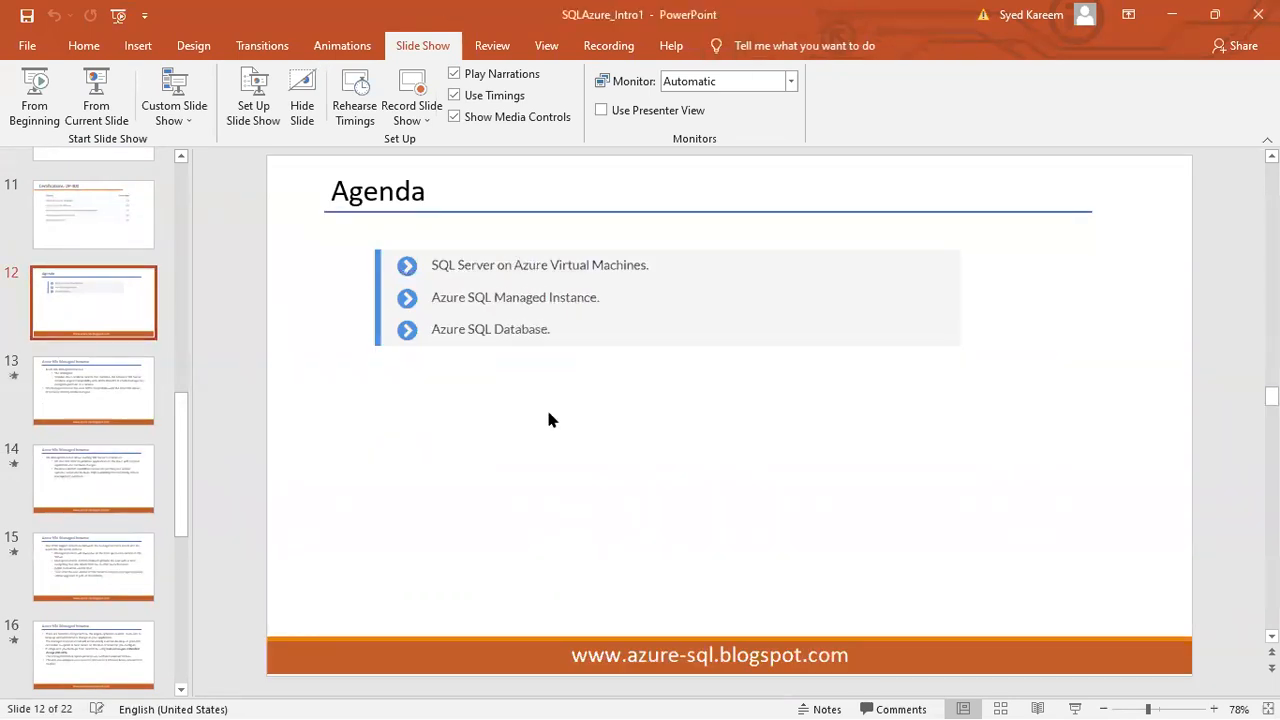
- Check the database deployment's progress in the Azure portal and minimize the PowerPoint presentation
key("alt+Tab")
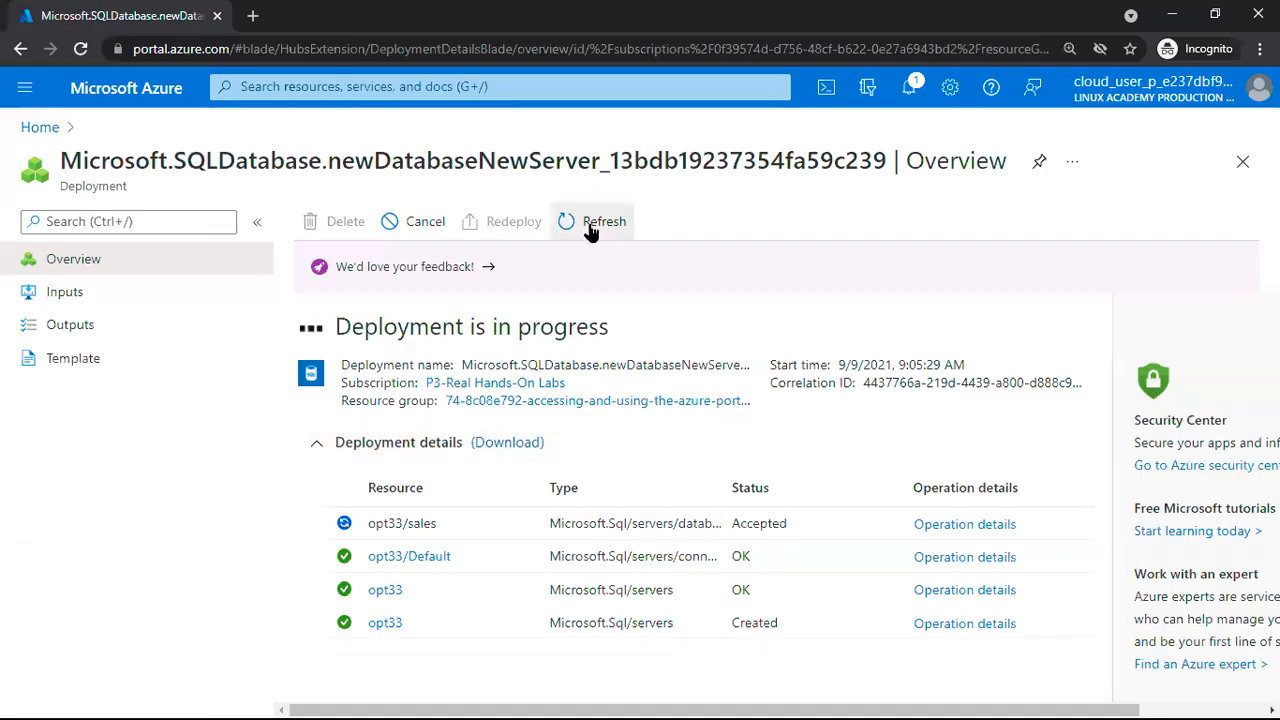
key("alt+Tab")
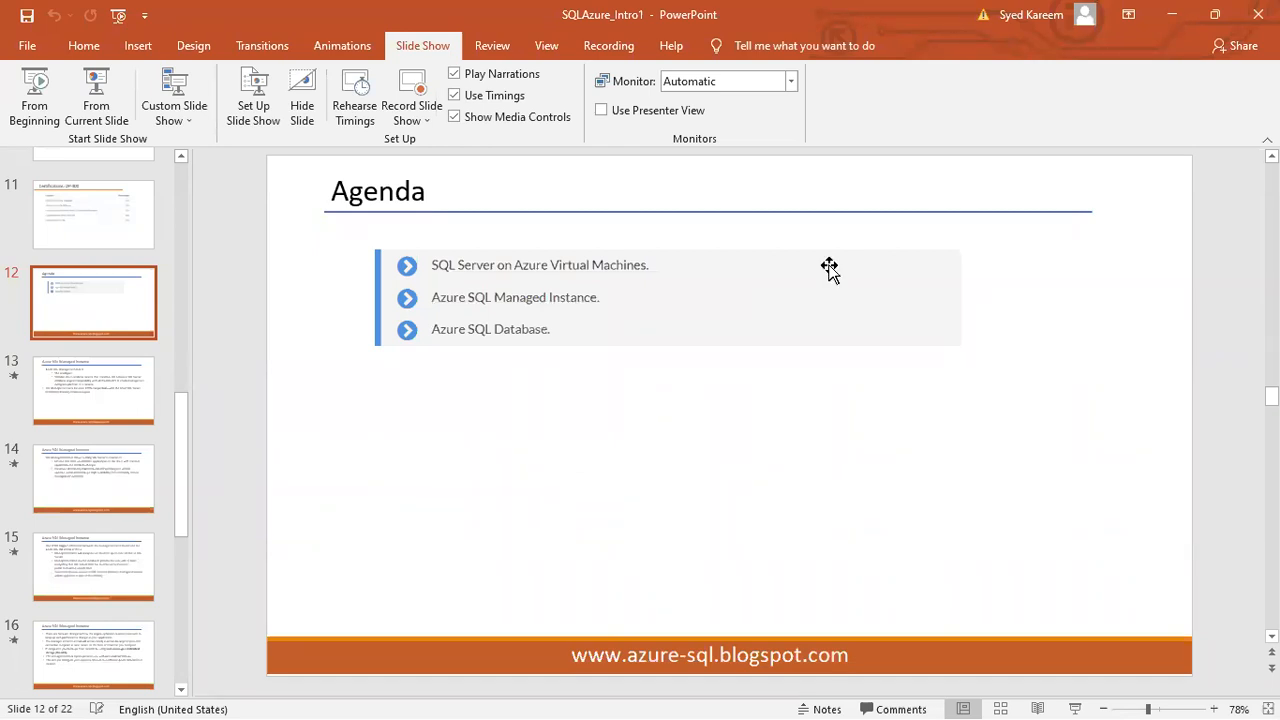
left_click(1172, 14)
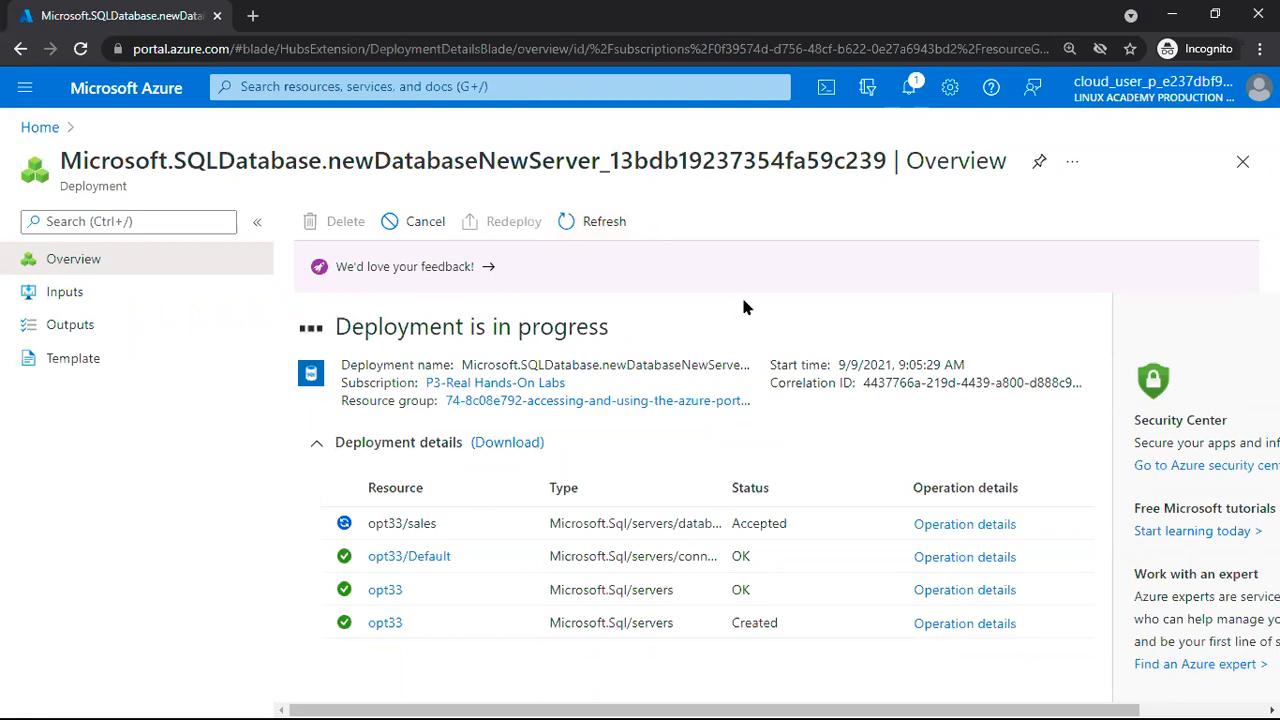
- Search the web for DP-300 in a new browser tab
left_click(256, 16)
type("DP-300")
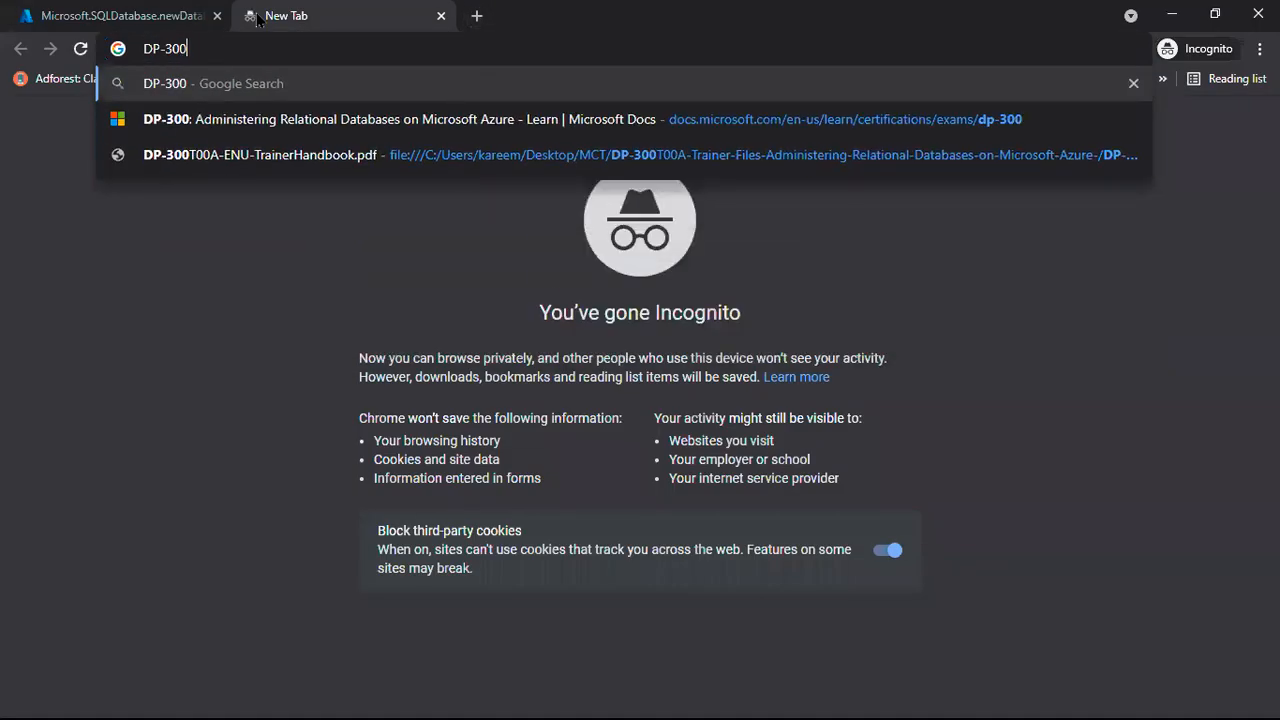
key("Return")
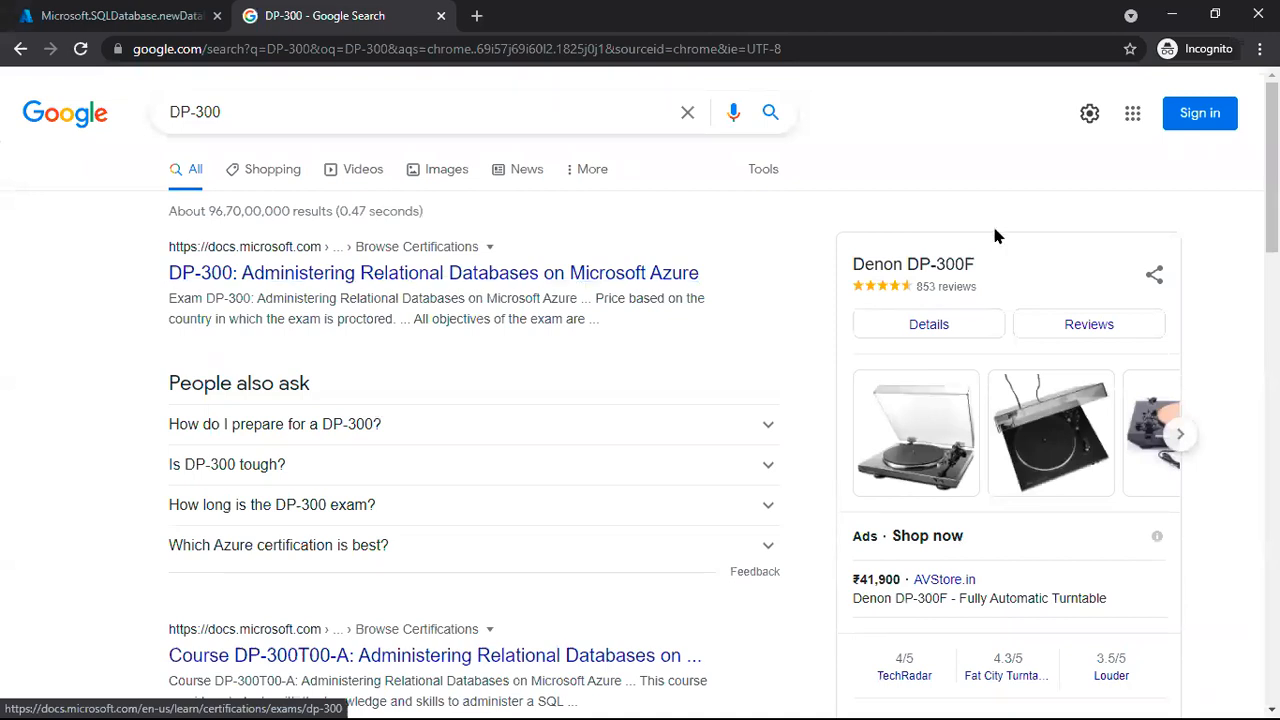
- Go to the azure.microsoft.com website in place of the DP-300 search results
left_click(835, 48)
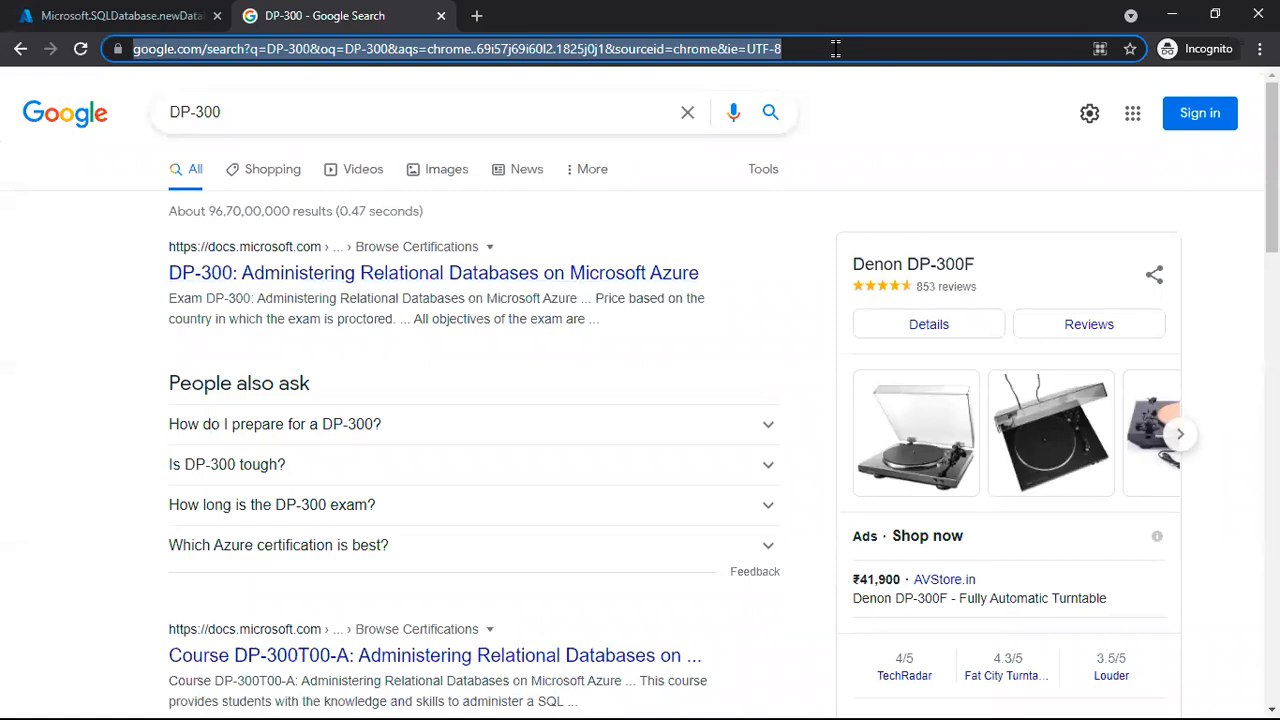
type("azure")
key("Return")
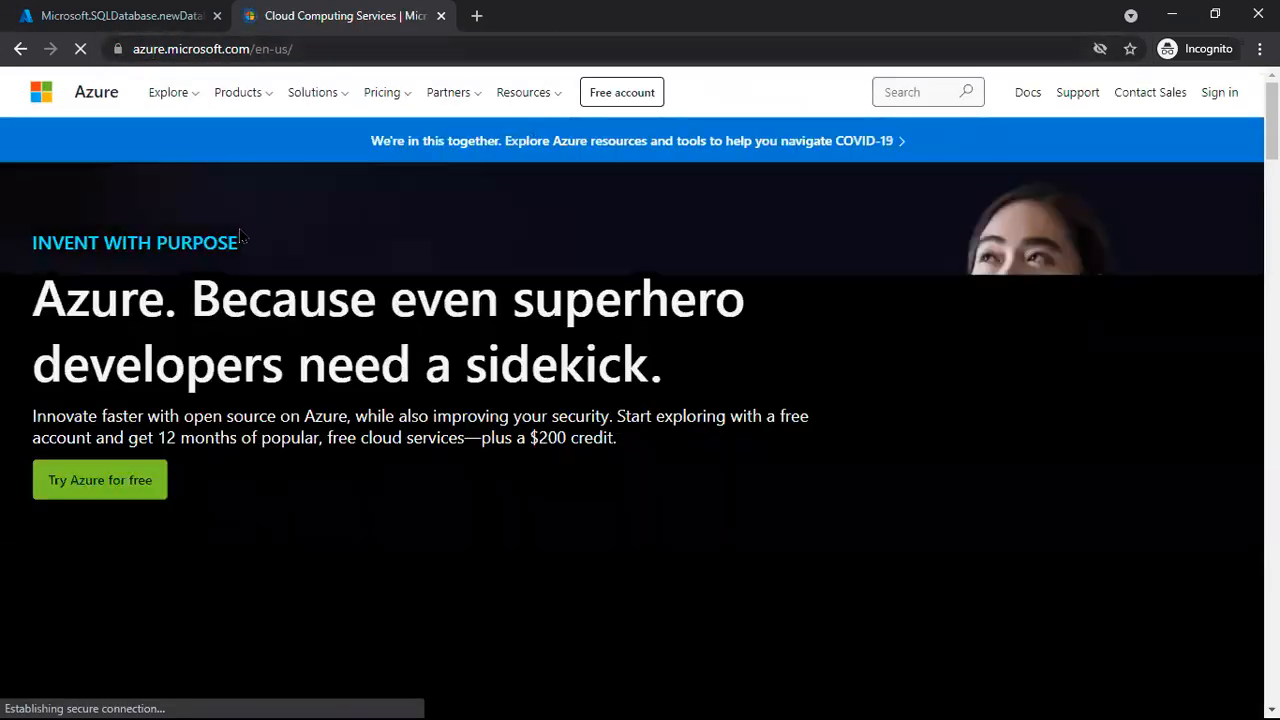
- Enter the address portal.azure.com in a new browser tab
left_click(476, 22)
type("con")
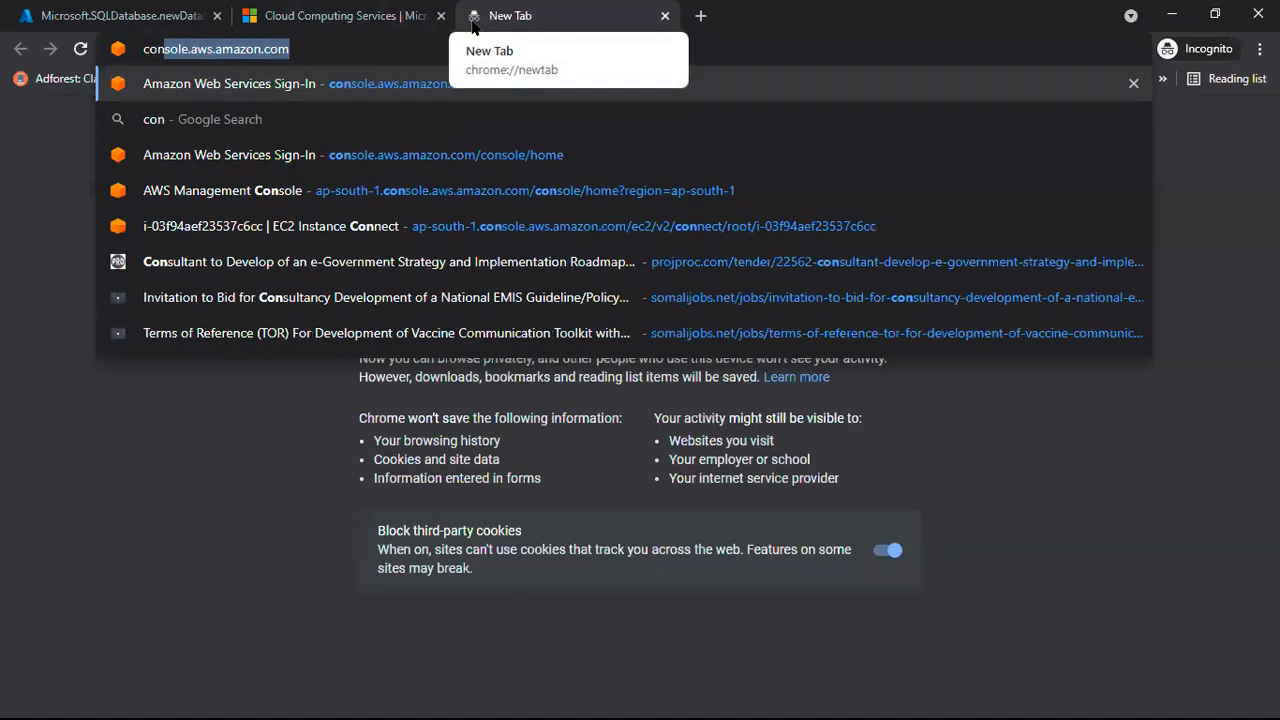
key("BackSpace")
key("BackSpace")
key("BackSpace")
key("BackSpace")
type("portal.azure")
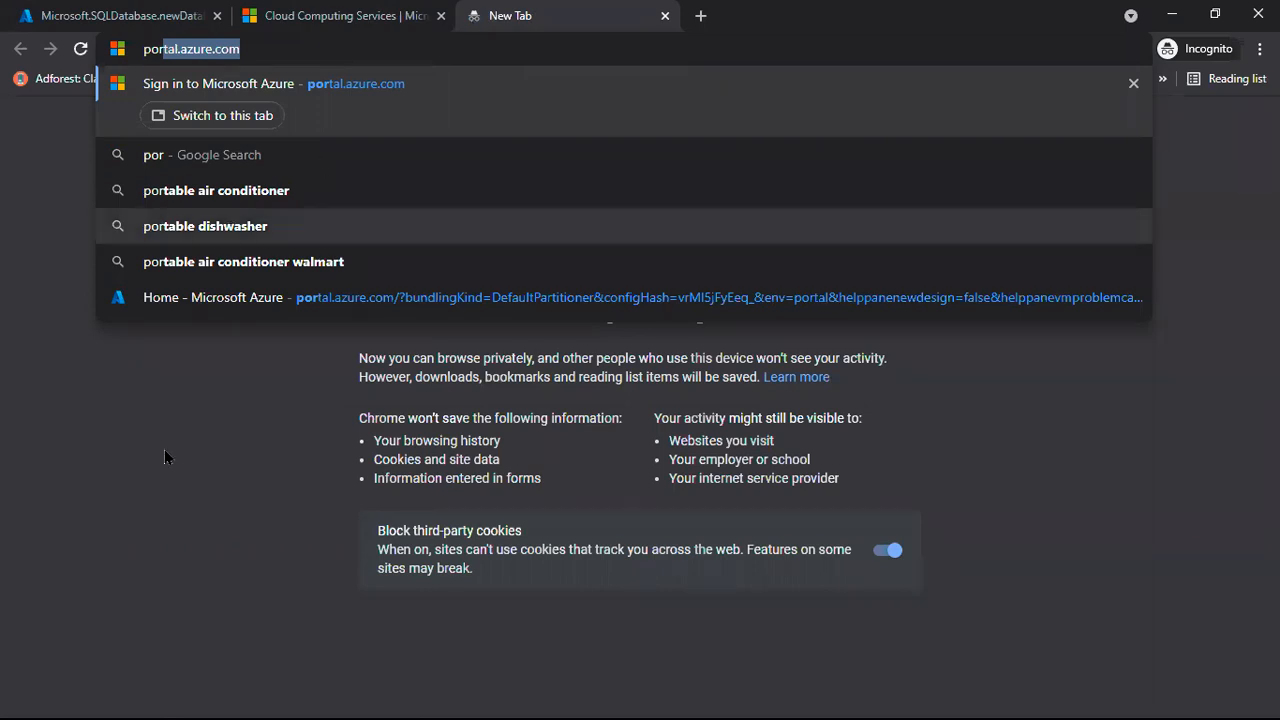
left_click(153, 494)
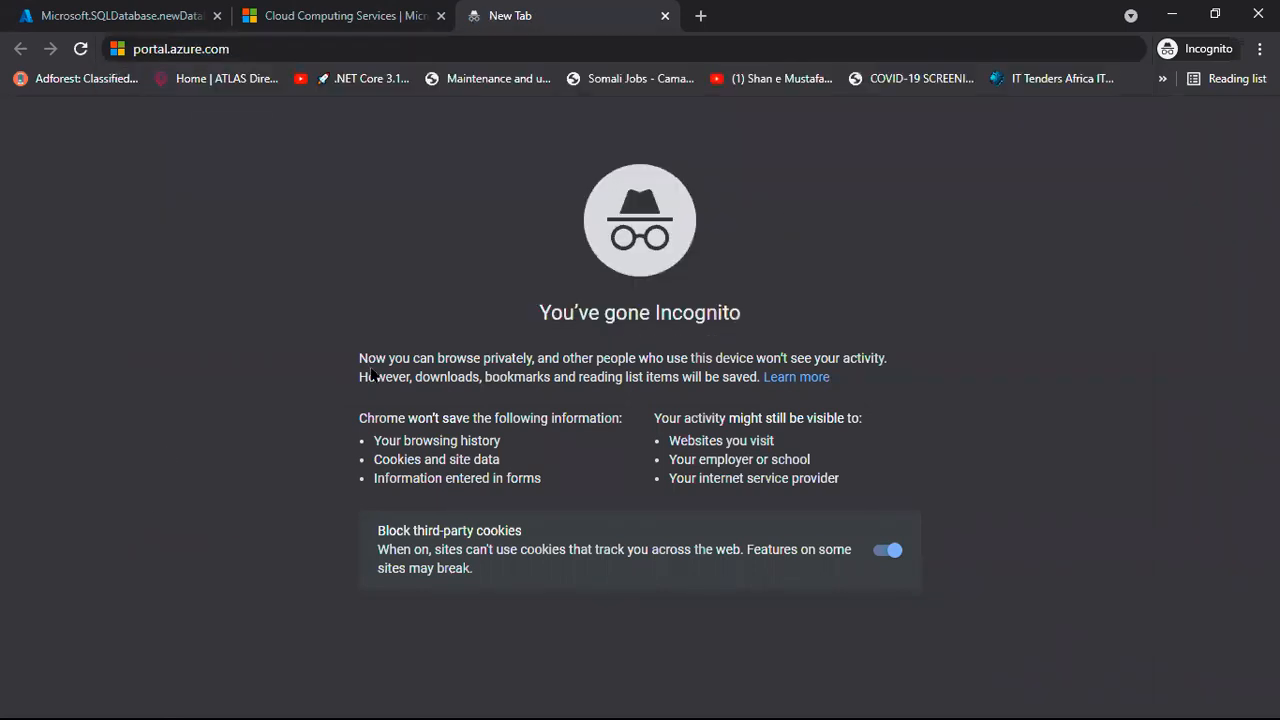
- Check the pending SSMS connection dialog, return to the Azure portal deployment page, and open the deployed sales database resource
left_click(1172, 14)
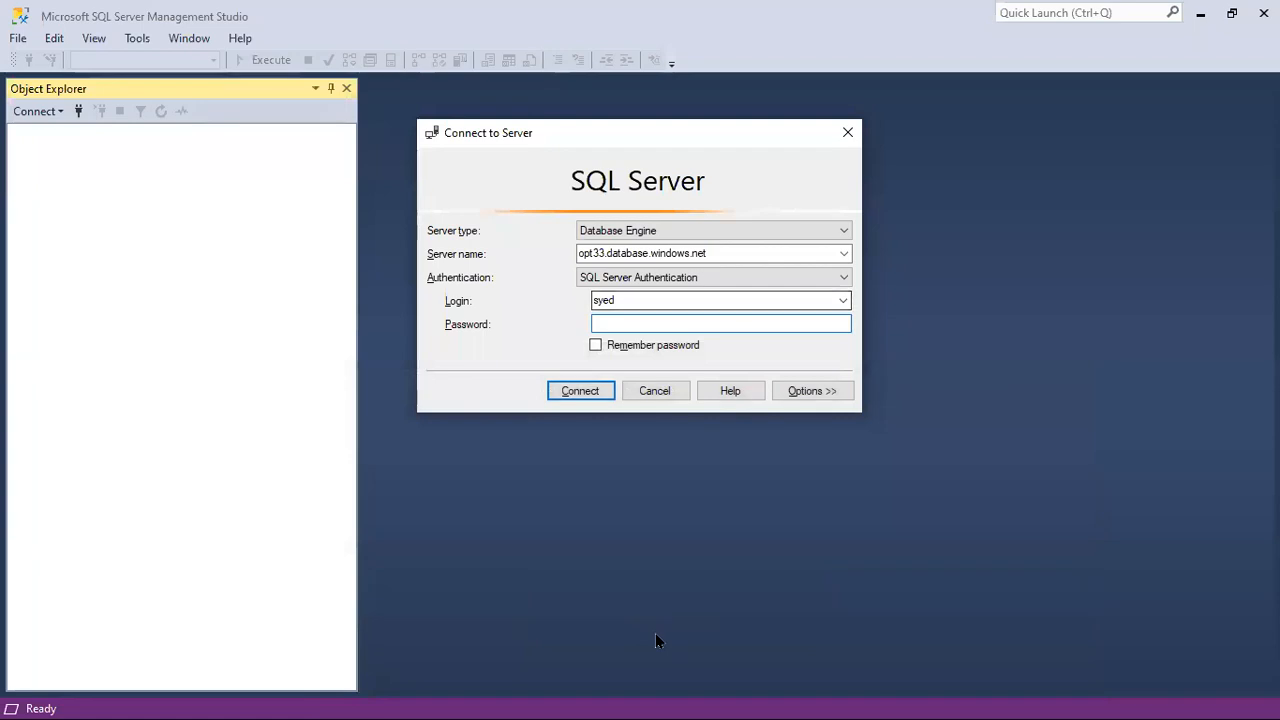
key("alt+Tab")
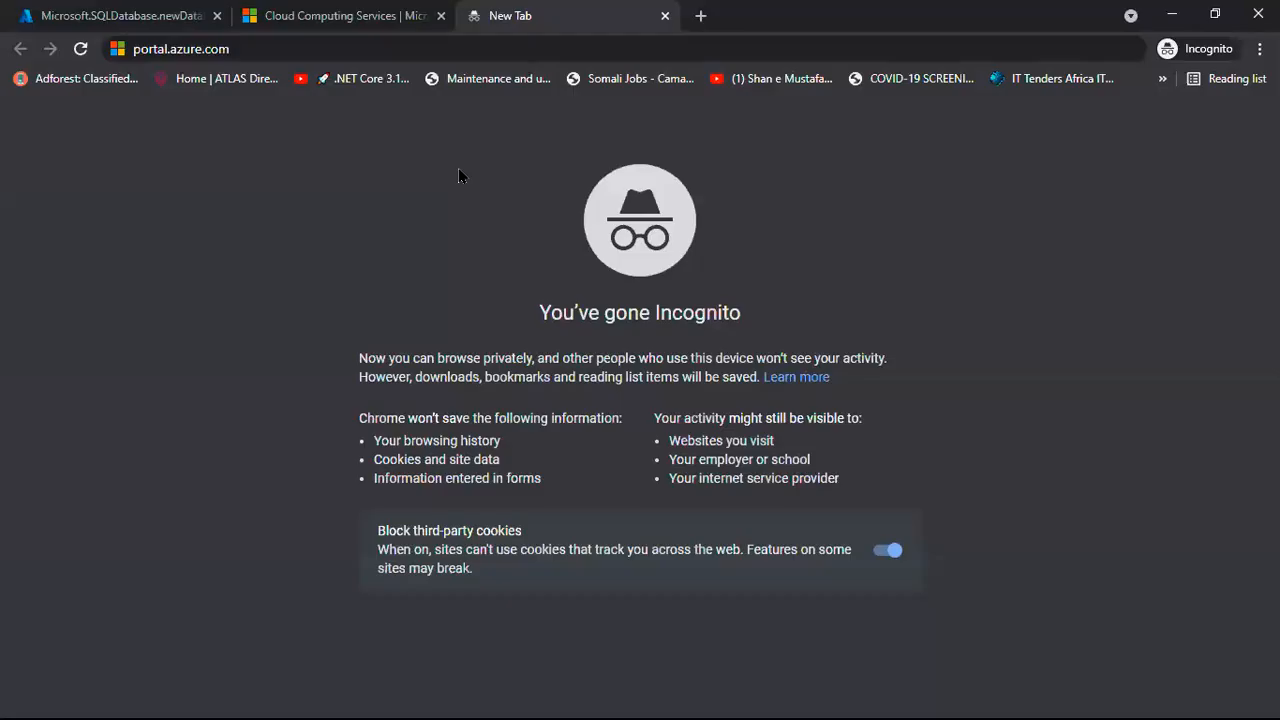
left_click(150, 14)
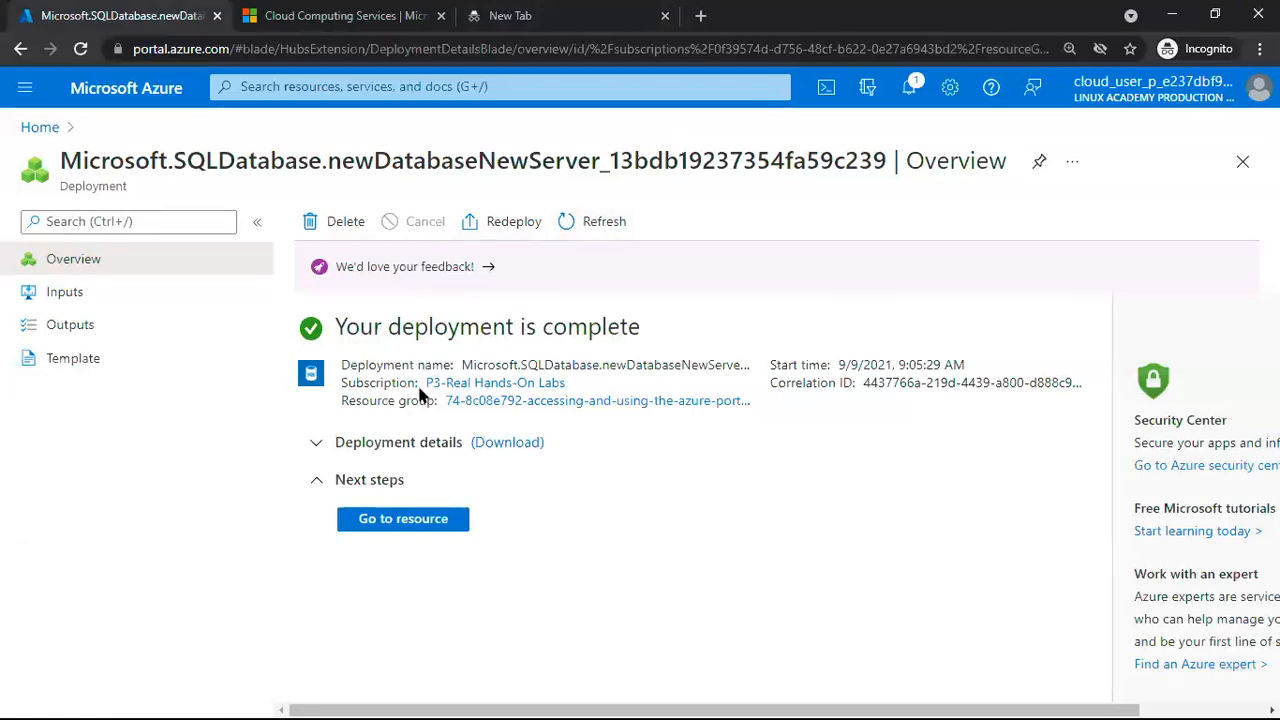
left_click(403, 519)
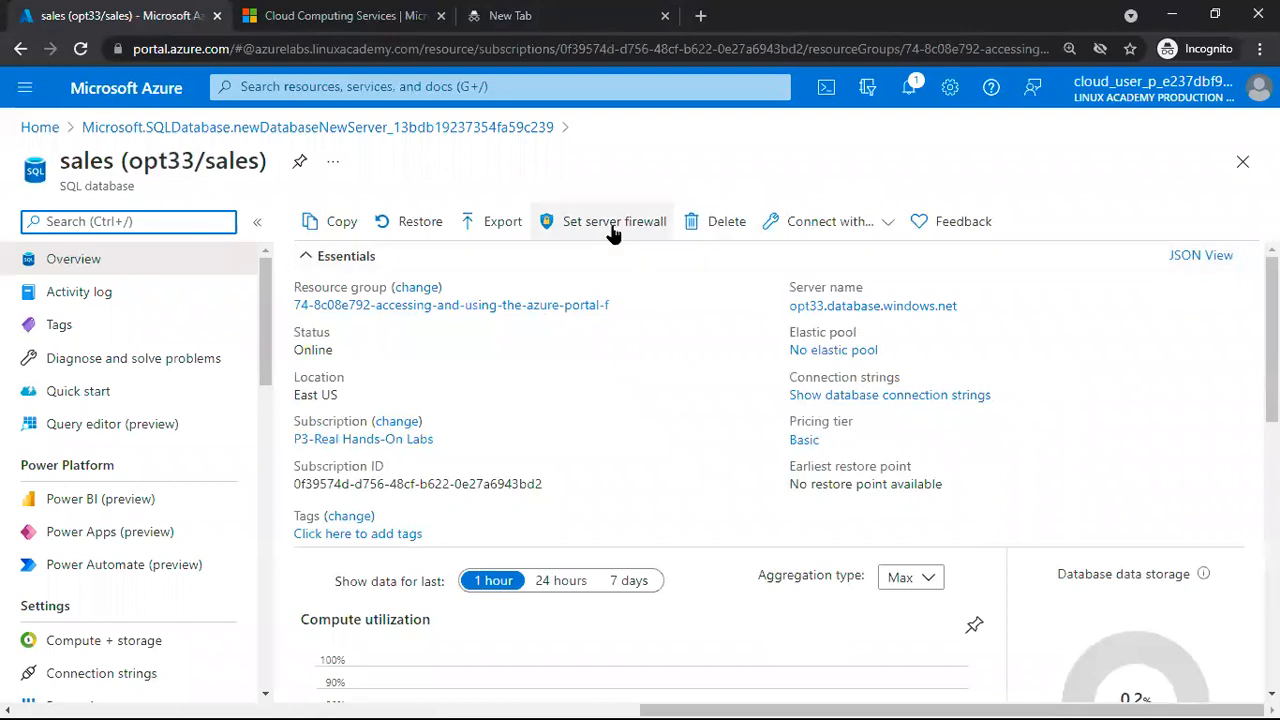
- Add the current client IP address to the opt33 server's firewall rules and save the settings
left_click(610, 224)
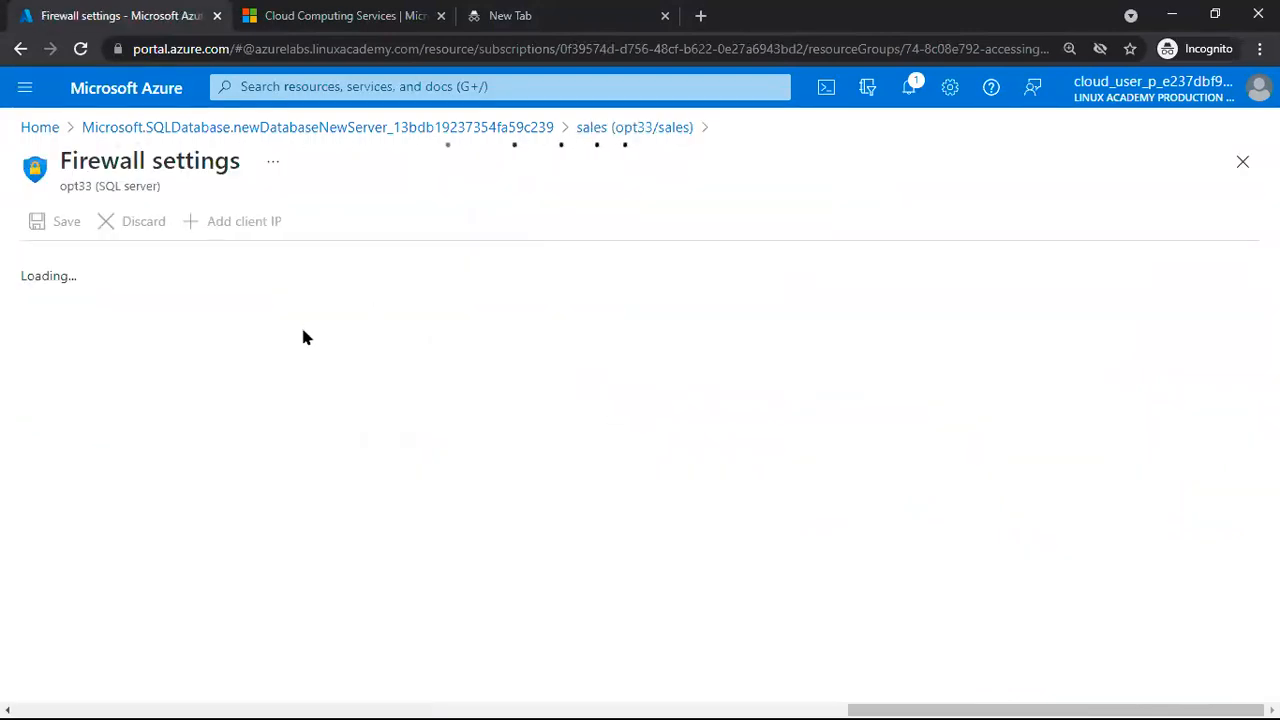
left_click(237, 224)
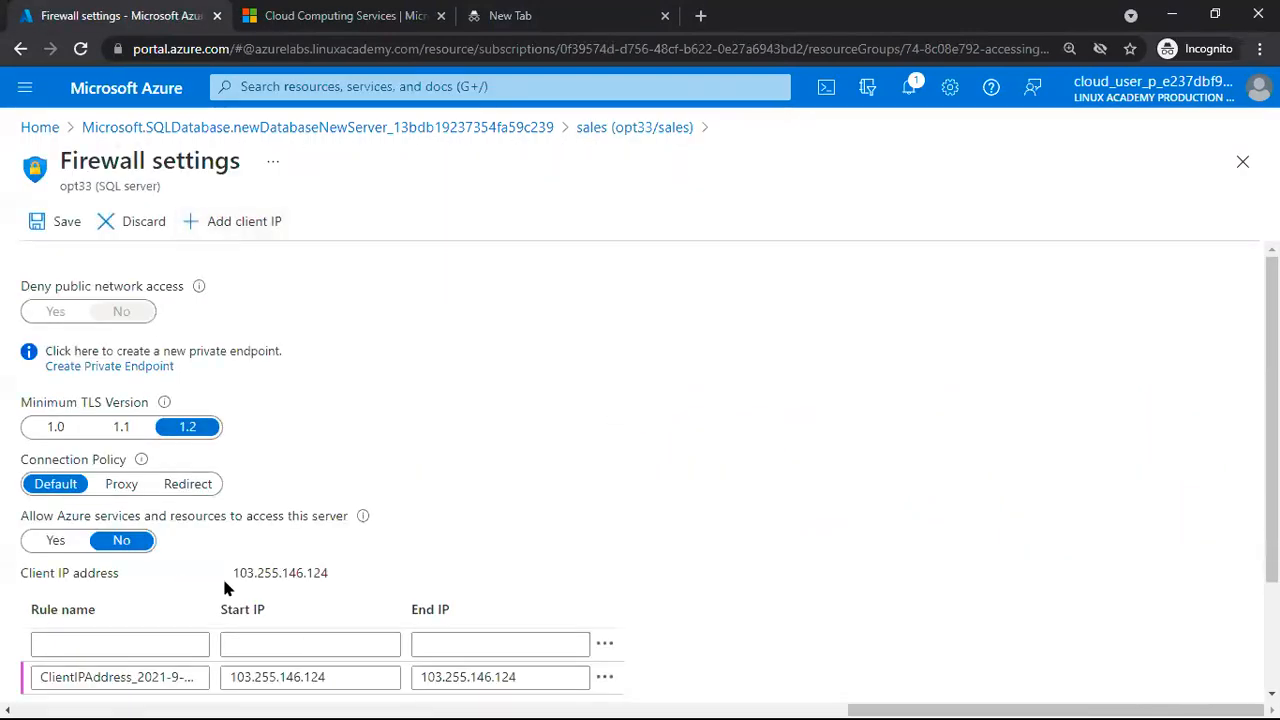
left_click(57, 228)
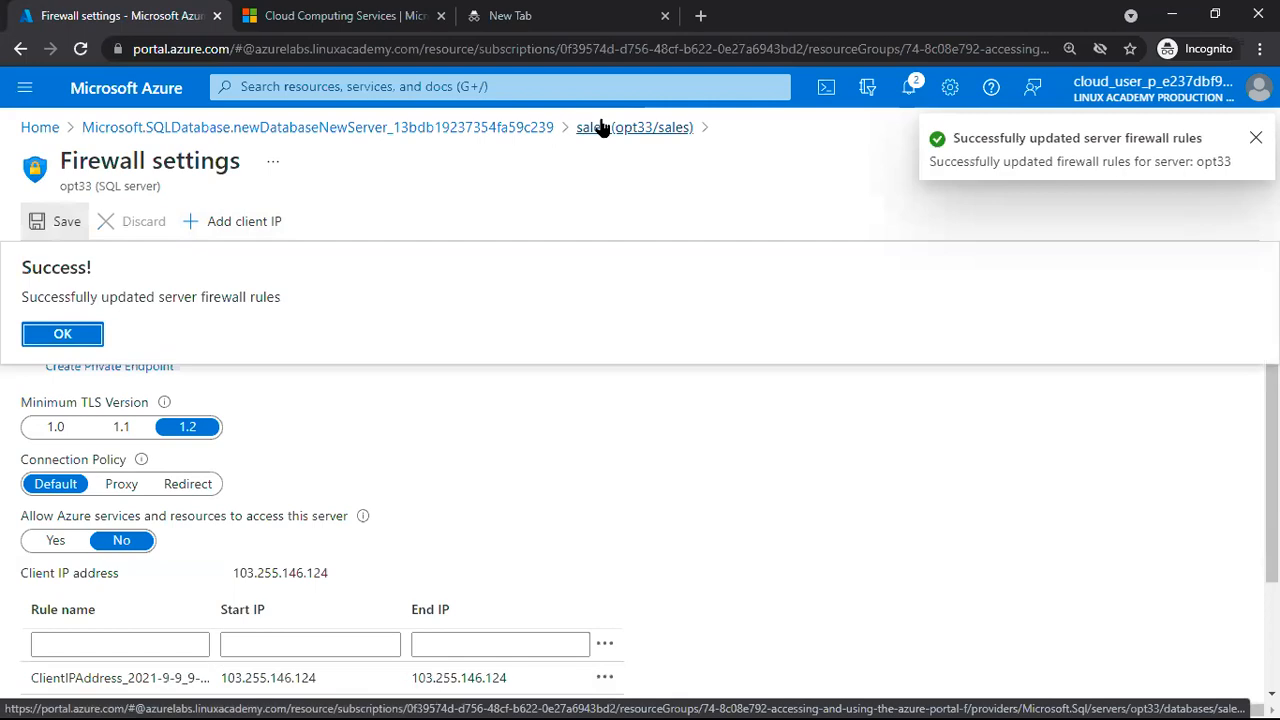
left_click(60, 335)
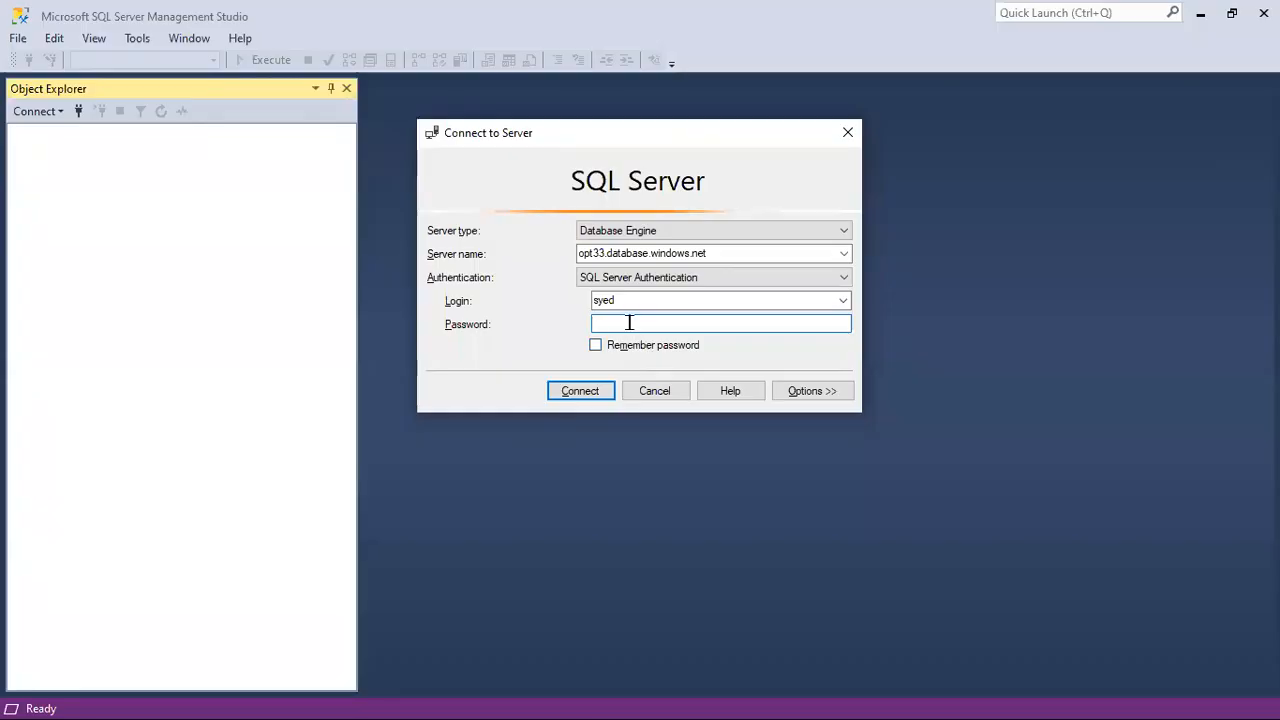
- Switch to SSMS, enter the SQL login password, and connect to opt33.database.windows.net
type("******")
type("**")
key("Return")
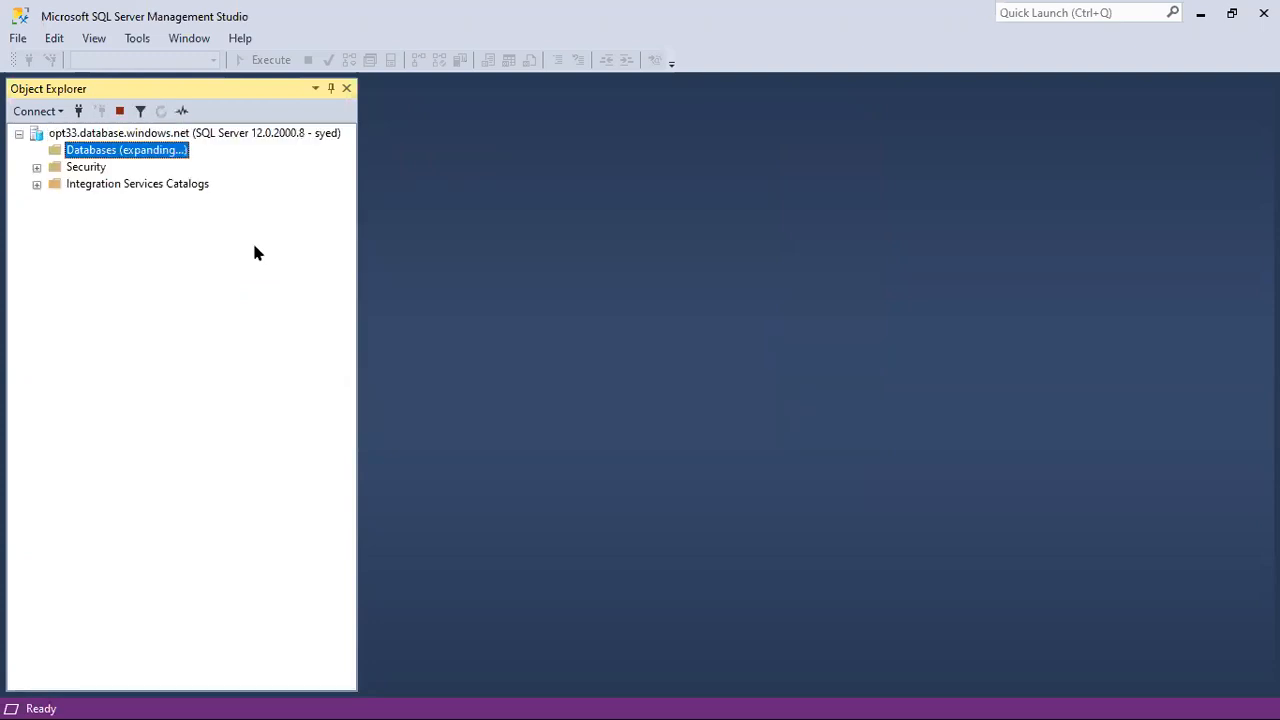
- Examine the server's Databases folder in Object Explorer, collapse it, and select the opt33.database.windows.net server node
key("Down")
key("Down")
key("Left")
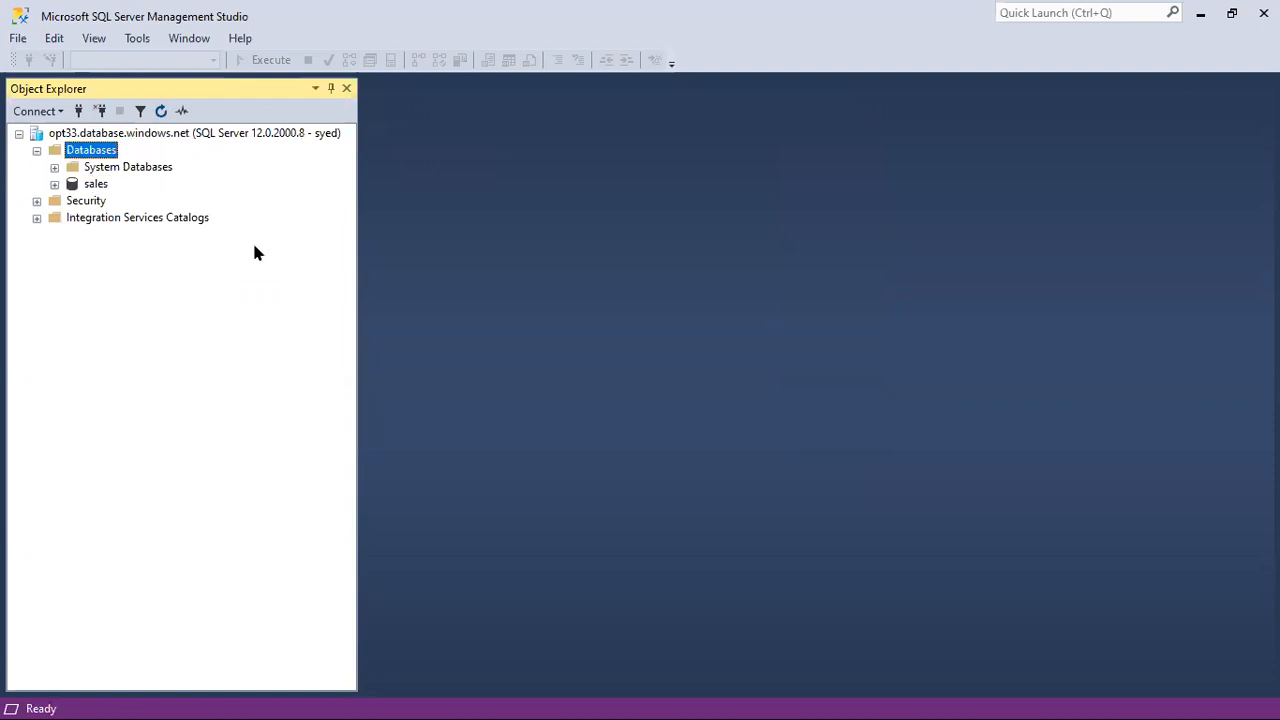
key("Left")
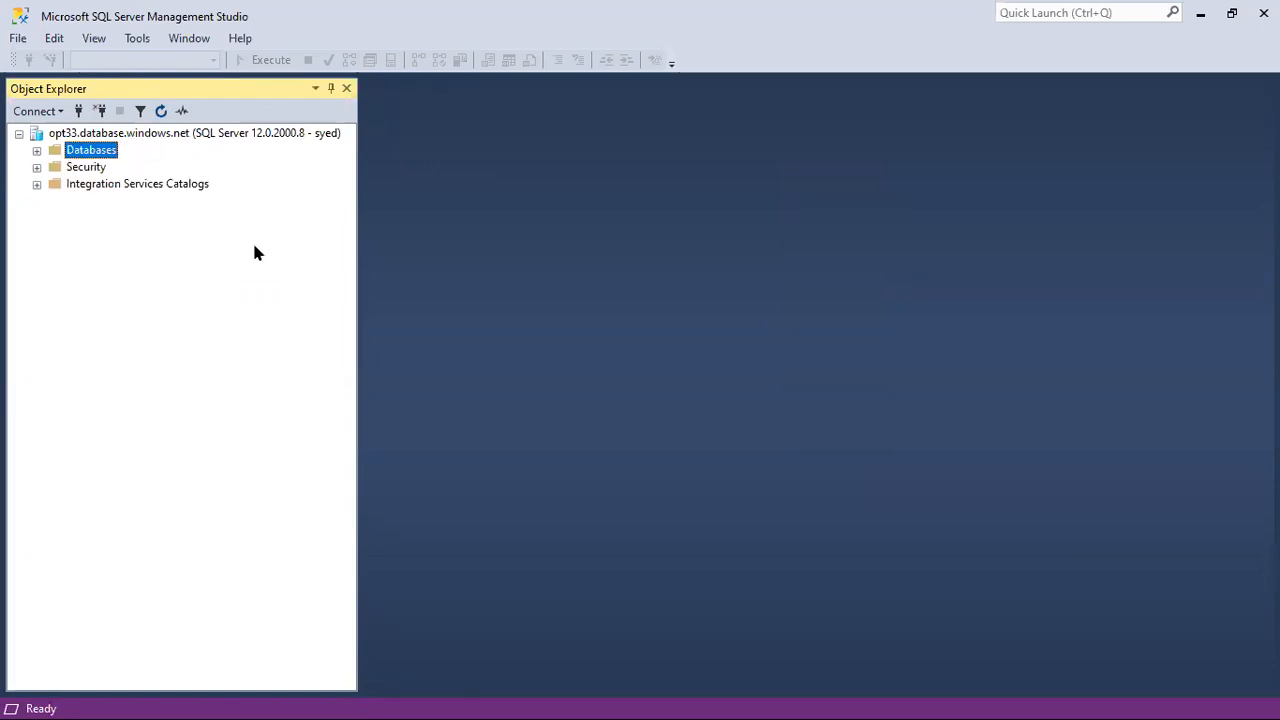
key("Left")
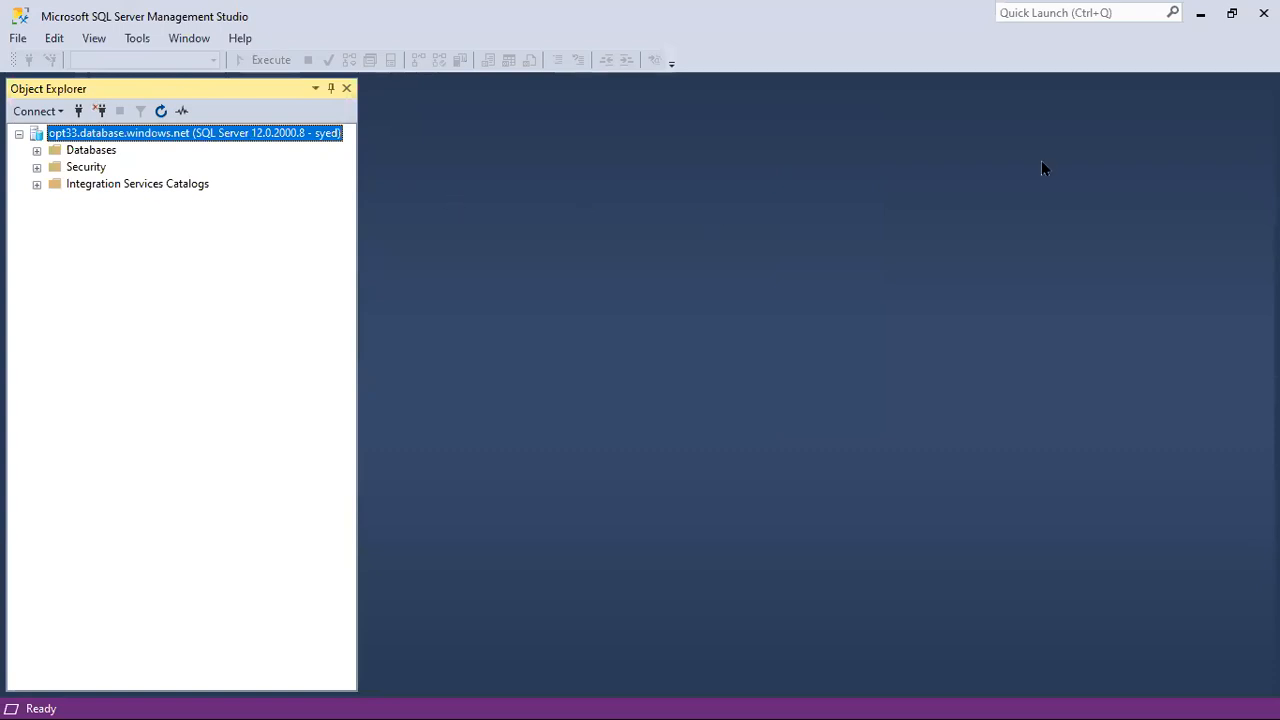
- Minimize SSMS and the browser showing the firewall settings to return to the Windows desktop
left_click(1196, 16)
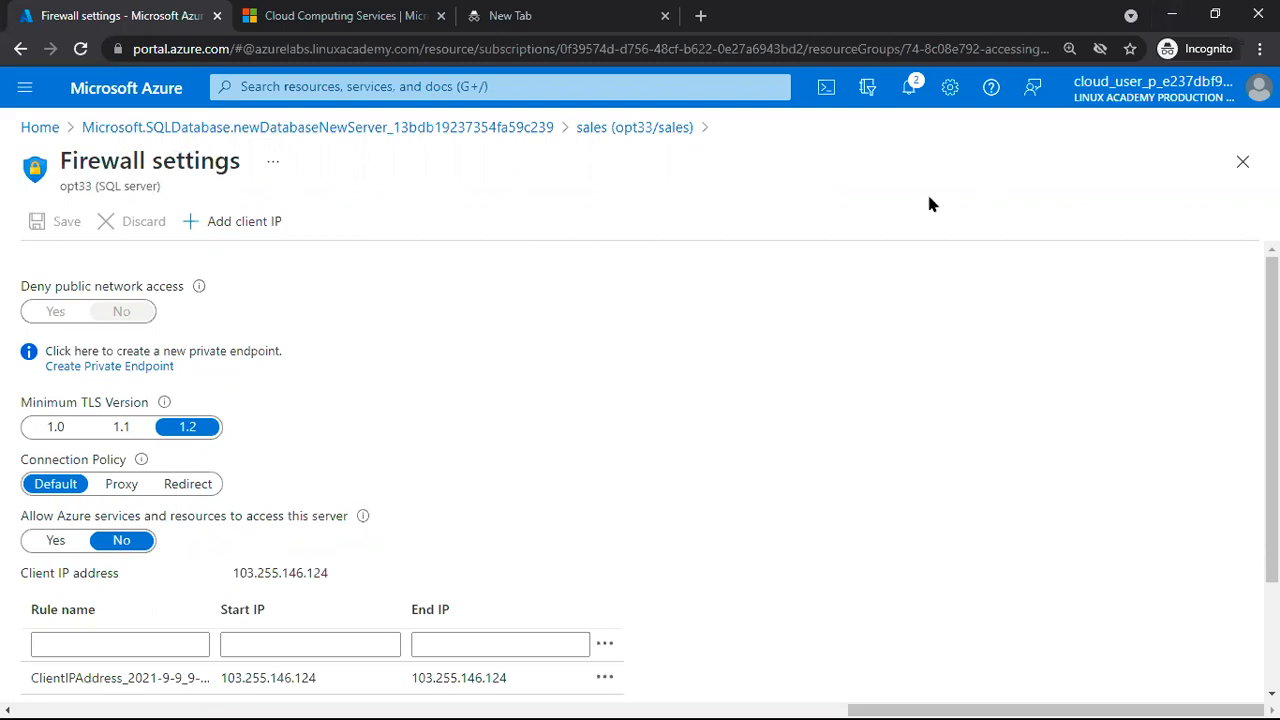
key("alt+Tab")
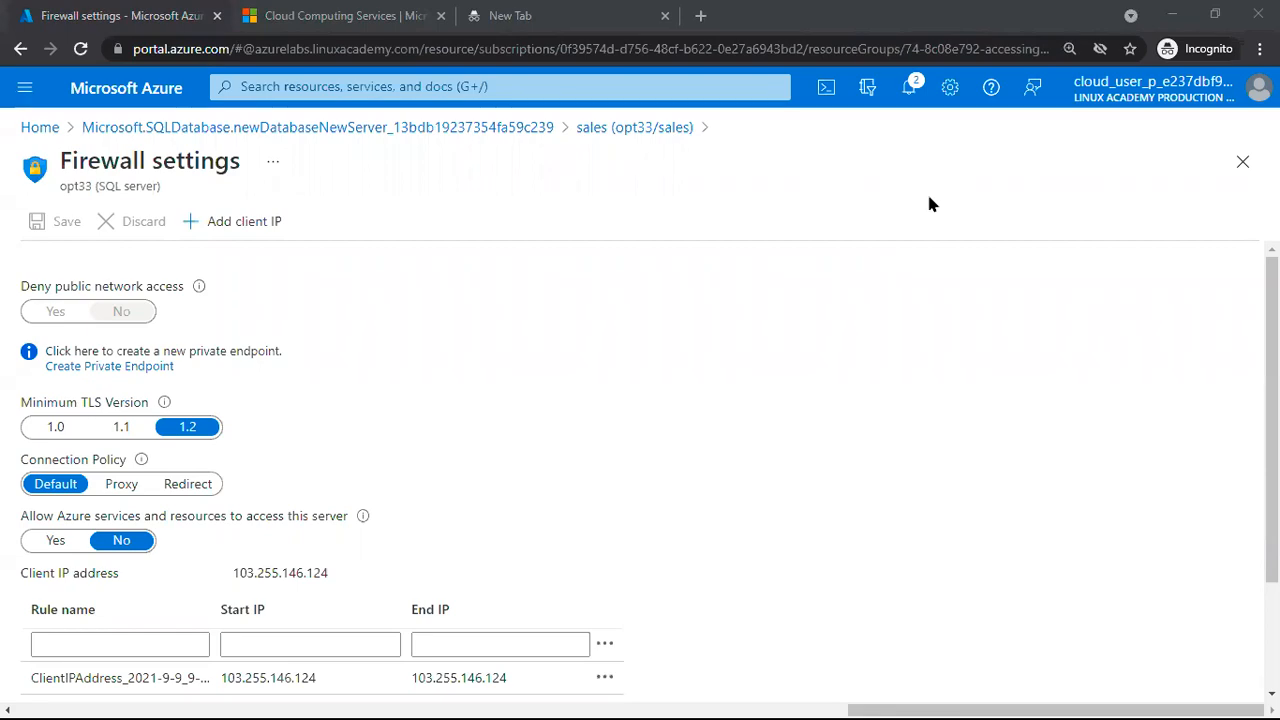
left_click(1177, 14)
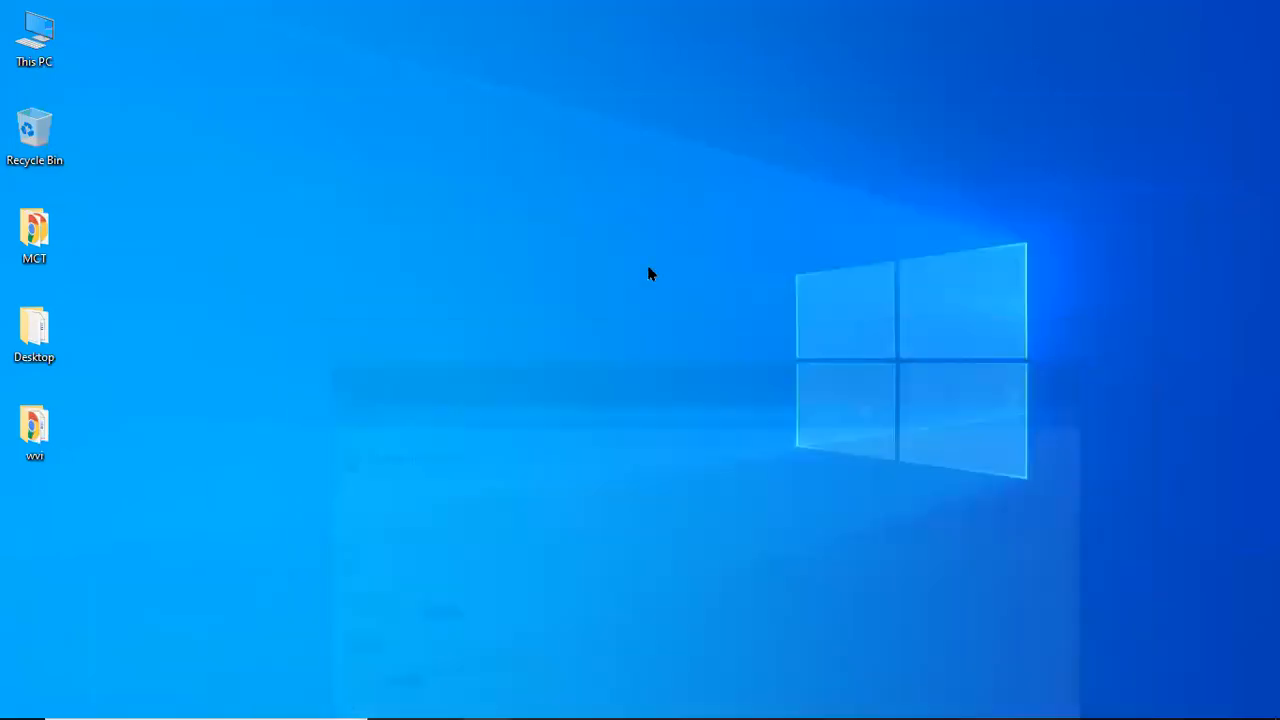